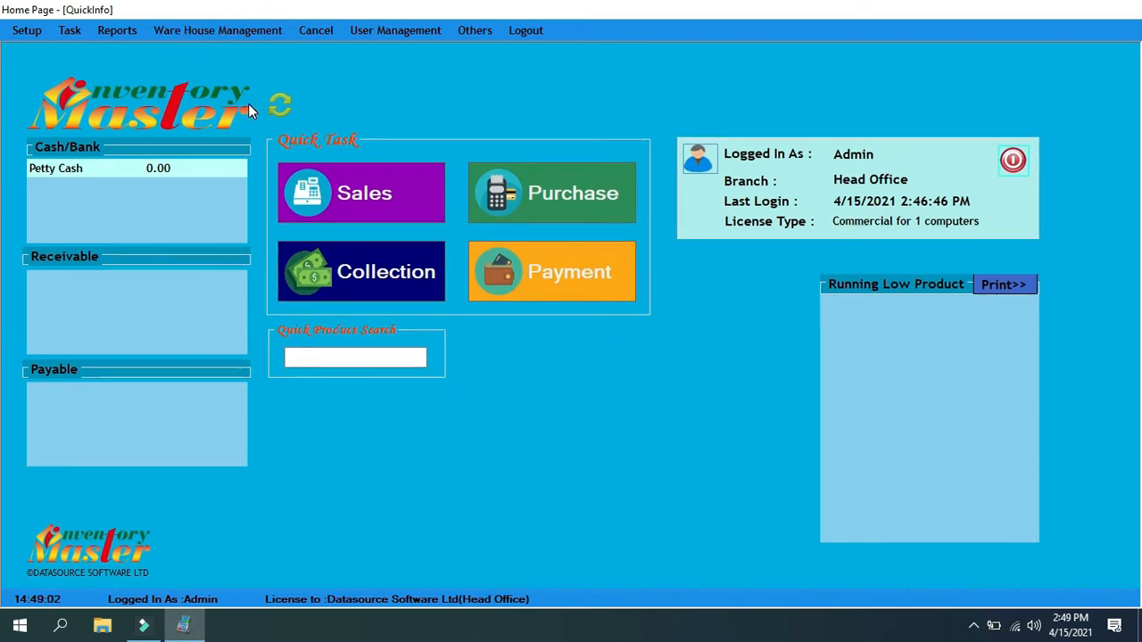
Step: Open the product setup form and enter "Oppo A12S" as the product name
{"action": "left_click", "coordinate": [26, 31]}
{"action": "mouse_move", "coordinate": [55, 68]}
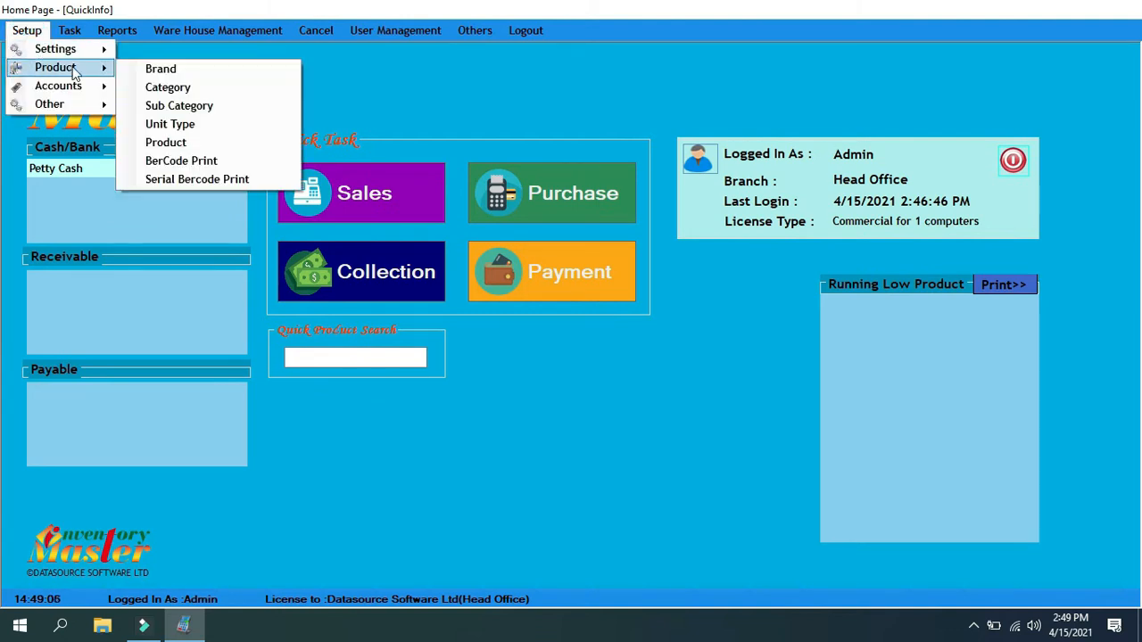
{"action": "left_click", "coordinate": [197, 141]}
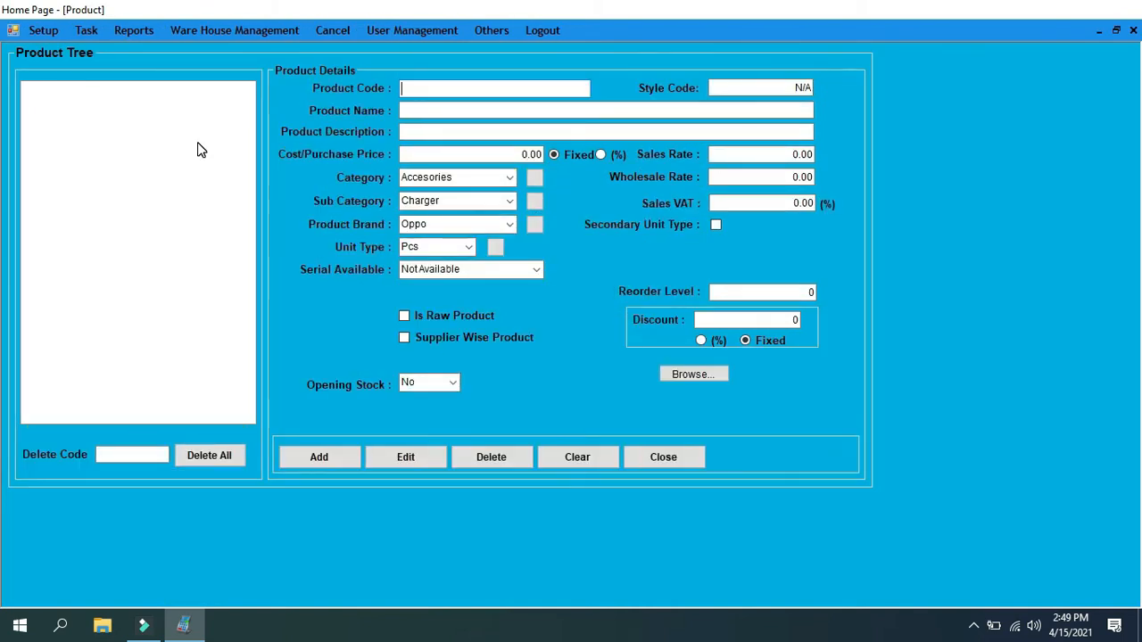
{"action": "left_click", "coordinate": [417, 111]}
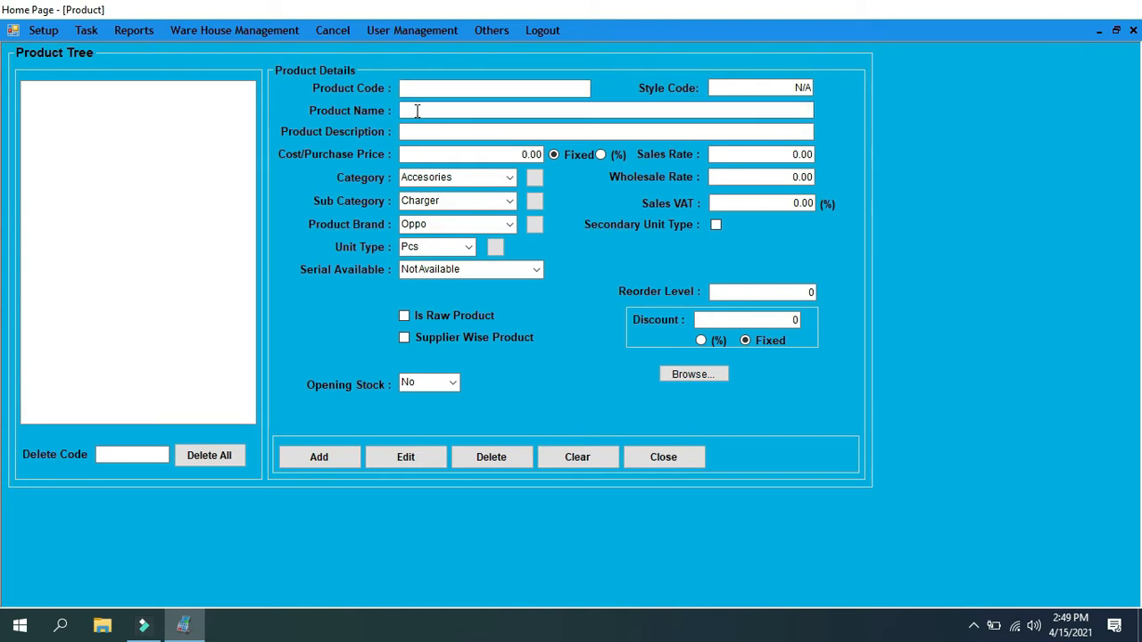
{"action": "type", "text": "Oppo A12S"}
Step: Set the product's cost/purchase price to 12590 and its sales rate to 13990
{"action": "left_click", "coordinate": [523, 154]}
{"action": "type", "text": "12"}
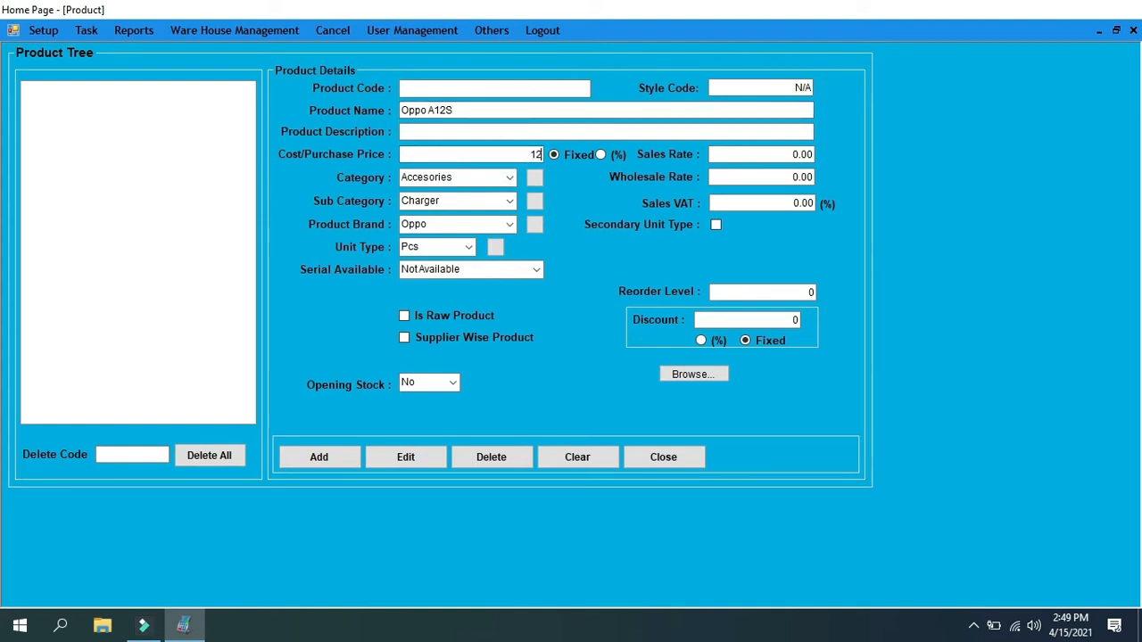
{"action": "type", "text": "590"}
{"action": "left_click", "coordinate": [789, 154]}
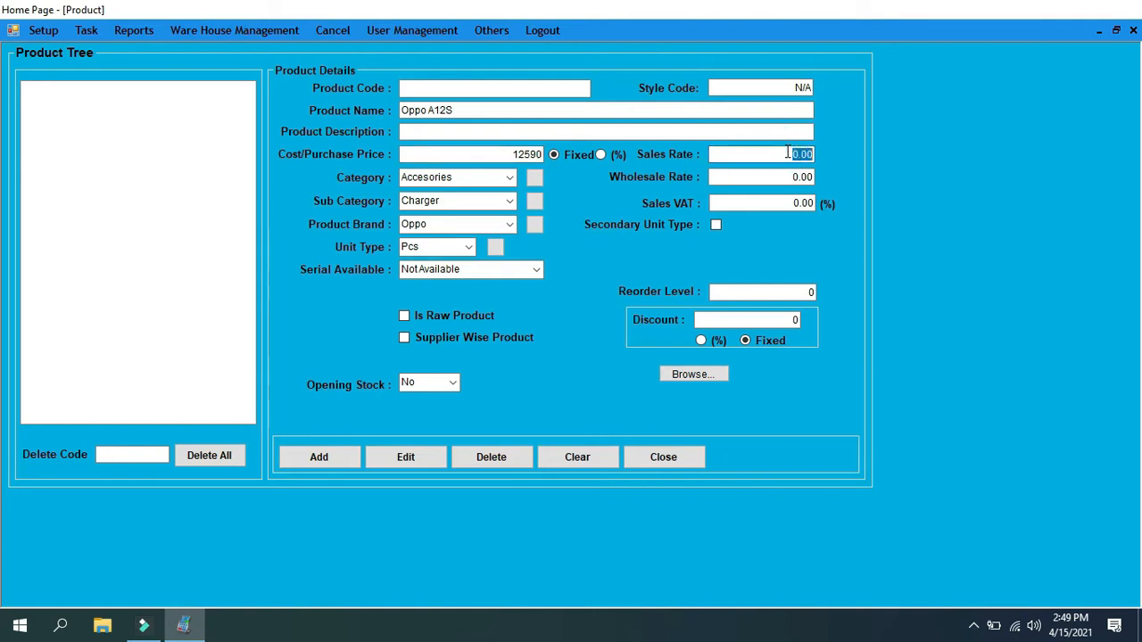
{"action": "key", "text": "BackSpace"}
{"action": "type", "text": "13990"}
Step: Assign the product to the Mobile category and the Phone`s sub category
{"action": "left_click", "coordinate": [509, 177]}
{"action": "left_click", "coordinate": [509, 199]}
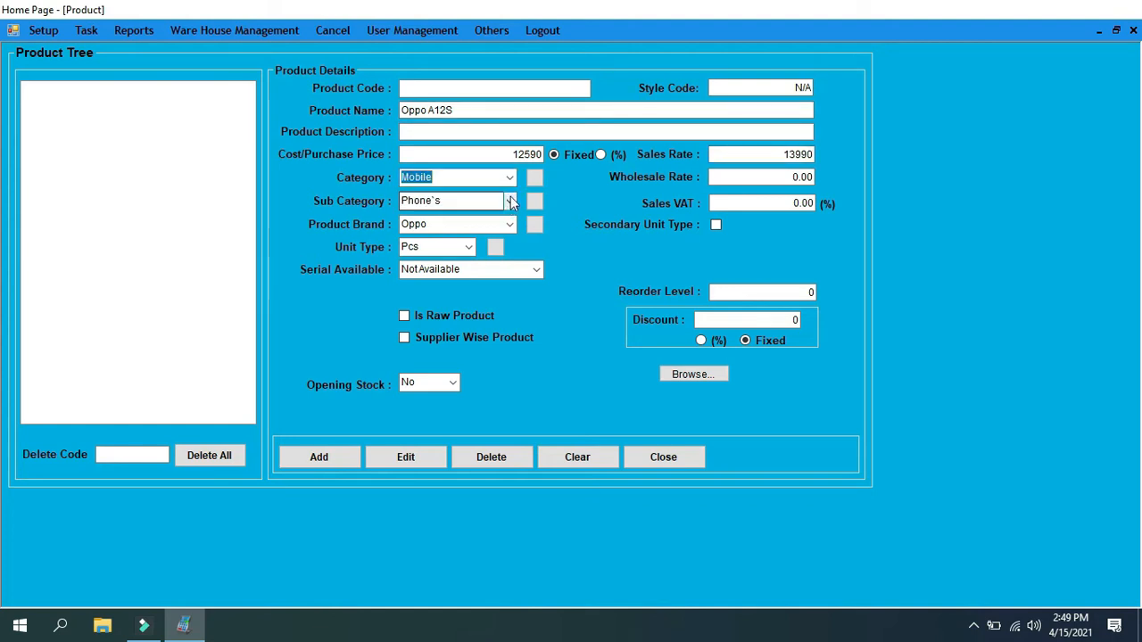
{"action": "left_click", "coordinate": [512, 180]}
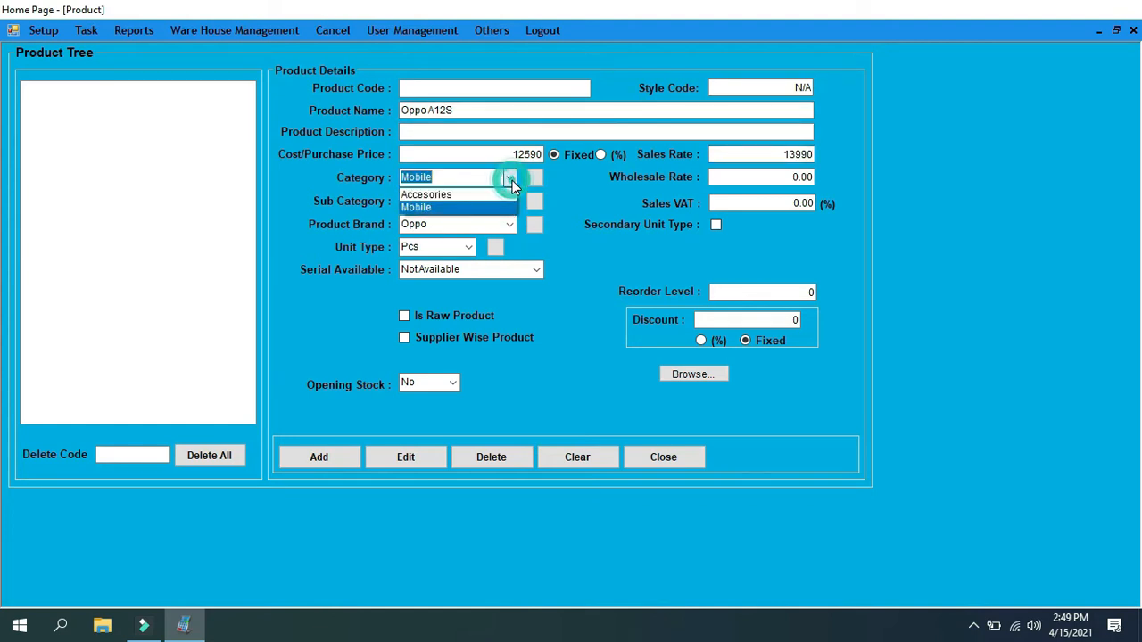
{"action": "left_click", "coordinate": [475, 209]}
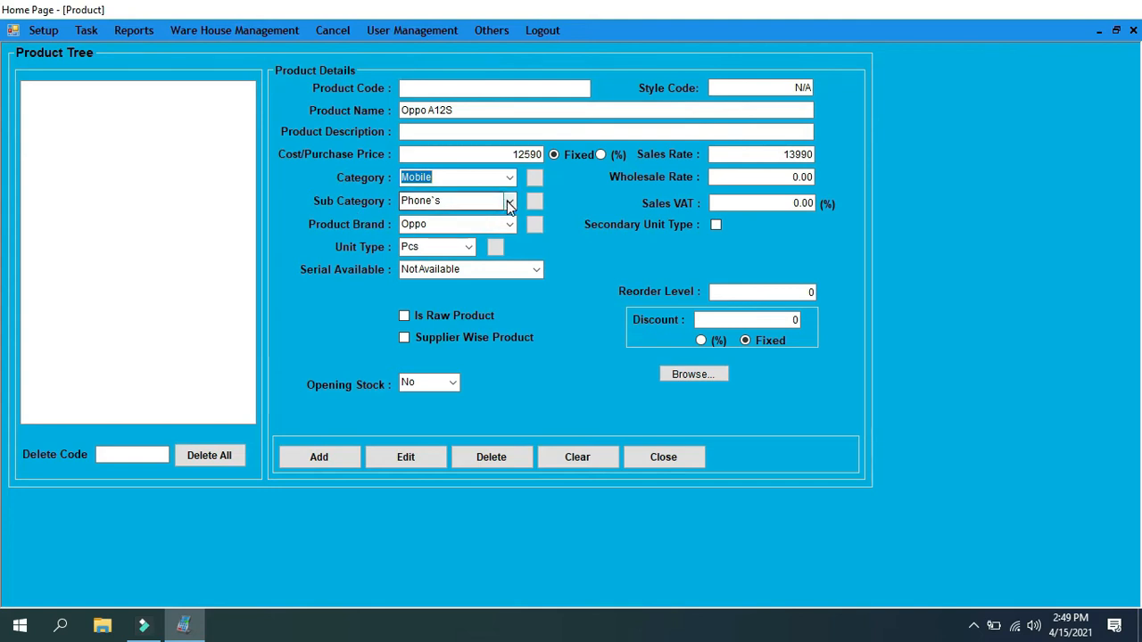
{"action": "left_click", "coordinate": [508, 200]}
{"action": "left_click", "coordinate": [482, 217]}
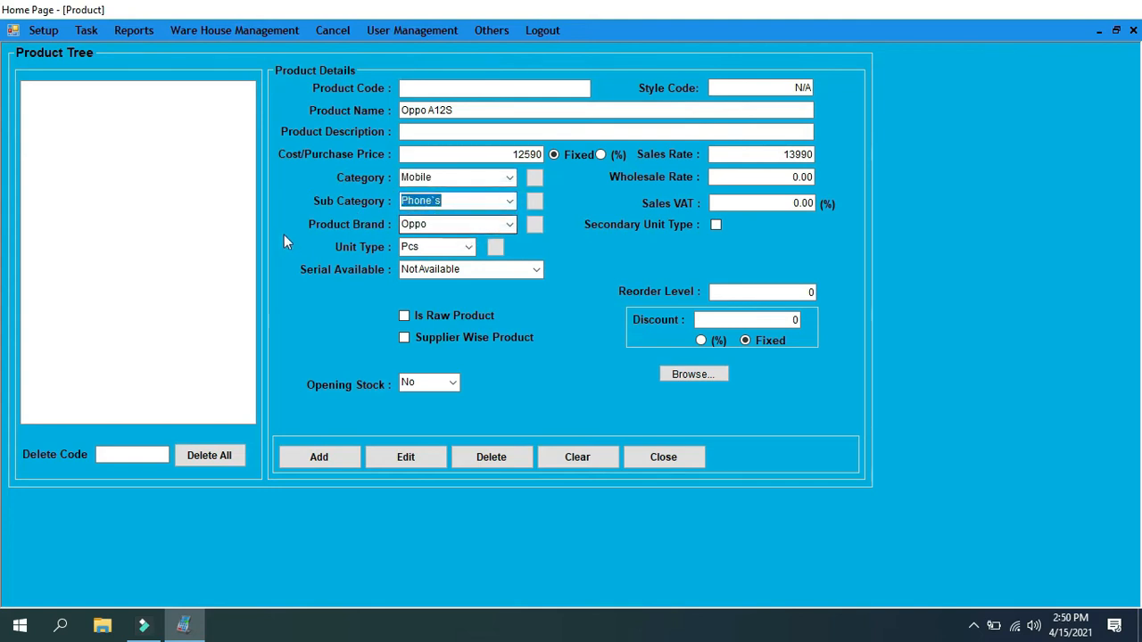
Step: Choose Oppo as the product brand and keep Pcs as the unit type
{"action": "left_click", "coordinate": [507, 226]}
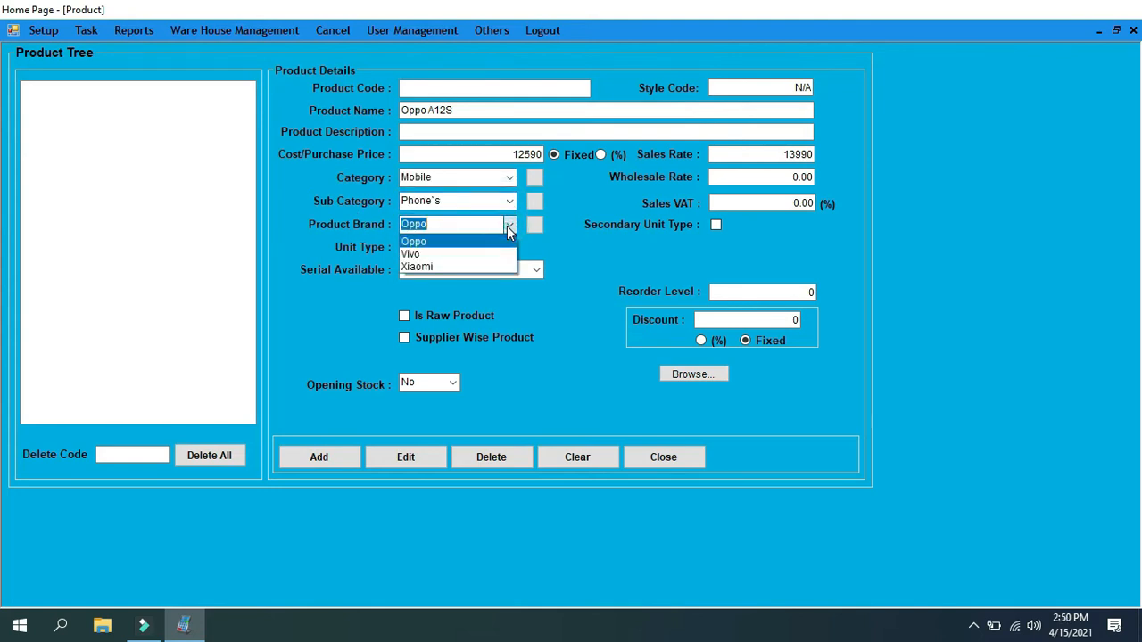
{"action": "left_click", "coordinate": [446, 243]}
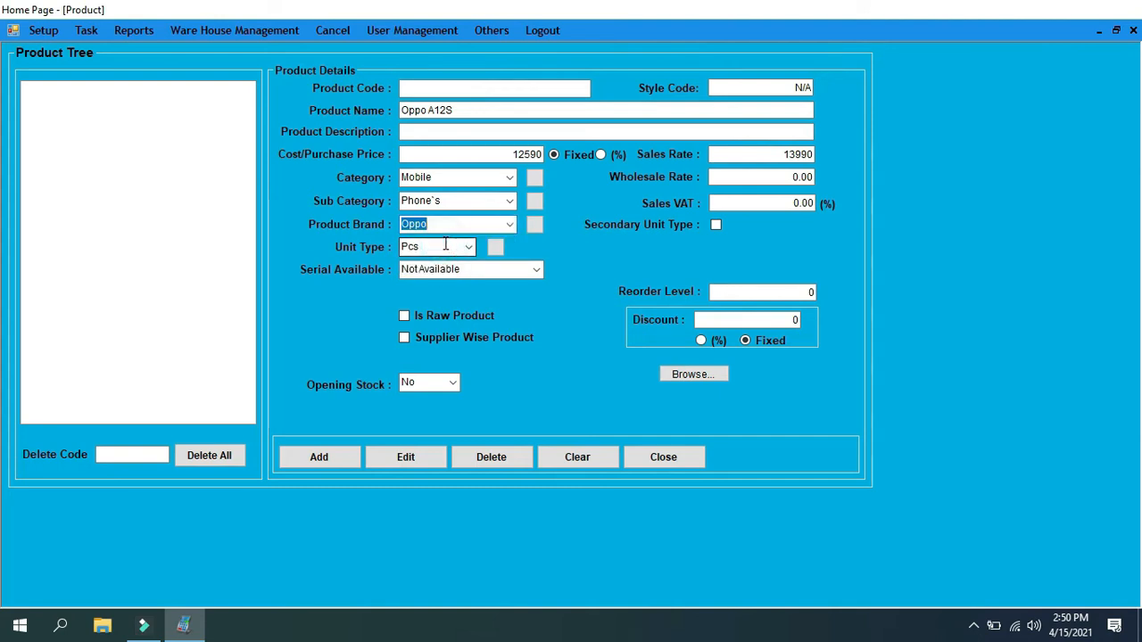
{"action": "left_click", "coordinate": [468, 248]}
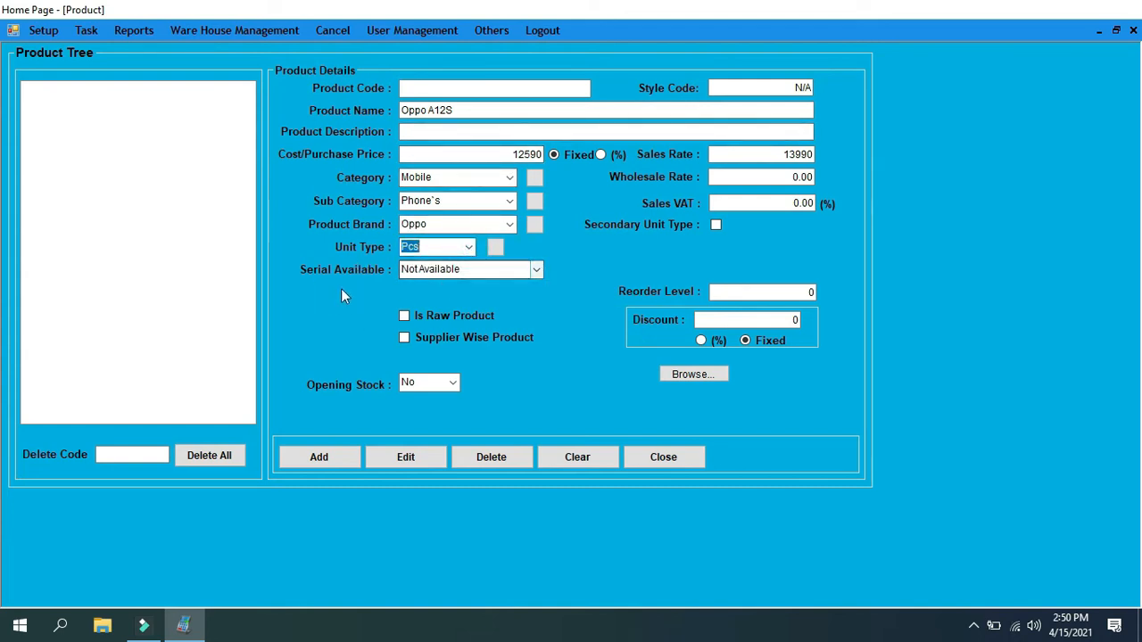
Step: Switch the product's serial option to Available and back to Not Available
{"action": "left_click", "coordinate": [536, 271]}
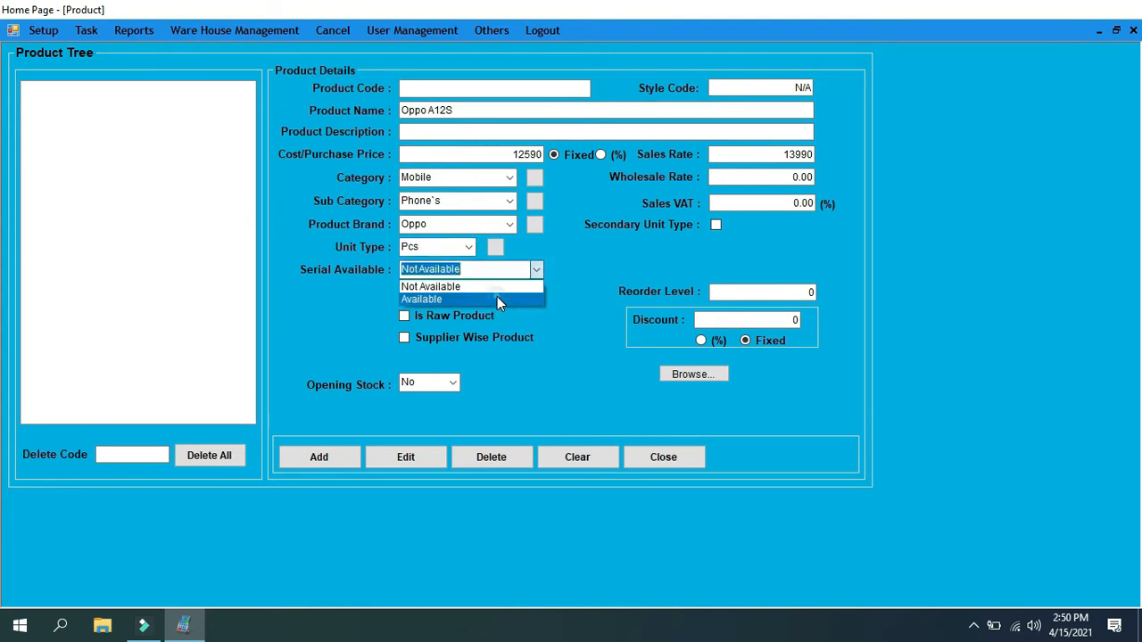
{"action": "left_click", "coordinate": [497, 299]}
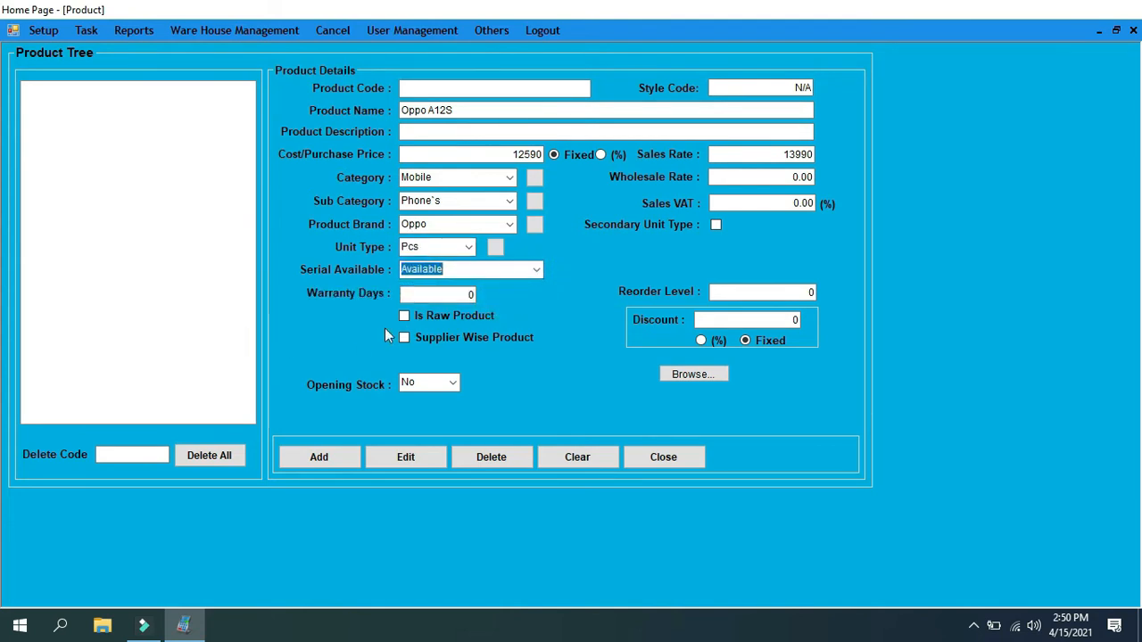
{"action": "left_click", "coordinate": [453, 297]}
{"action": "left_click", "coordinate": [453, 297]}
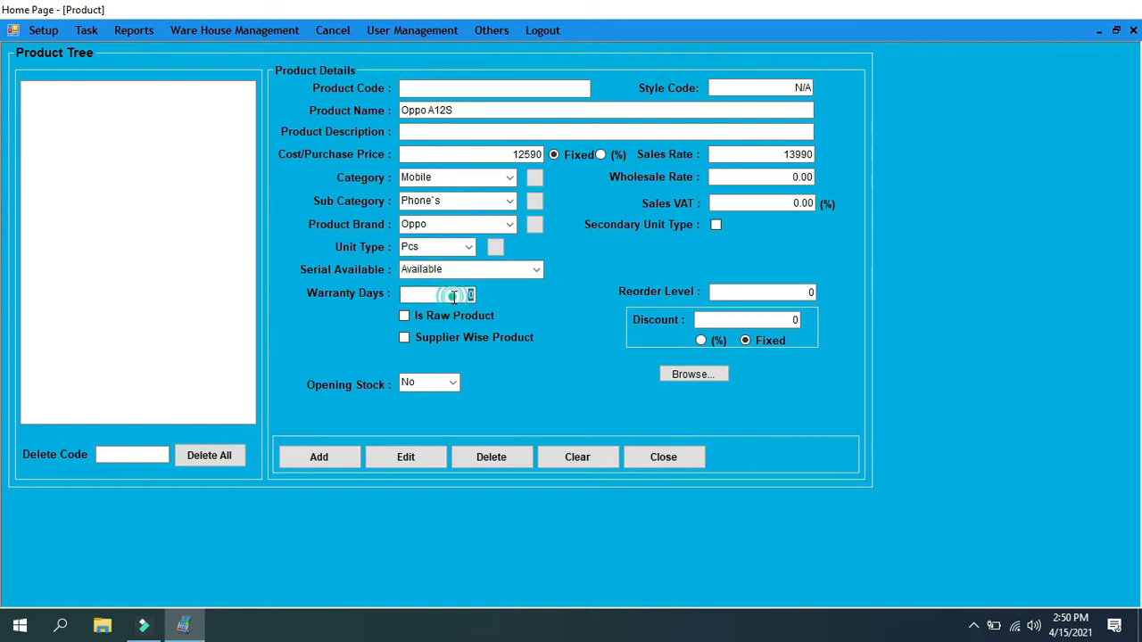
{"action": "left_click", "coordinate": [452, 297]}
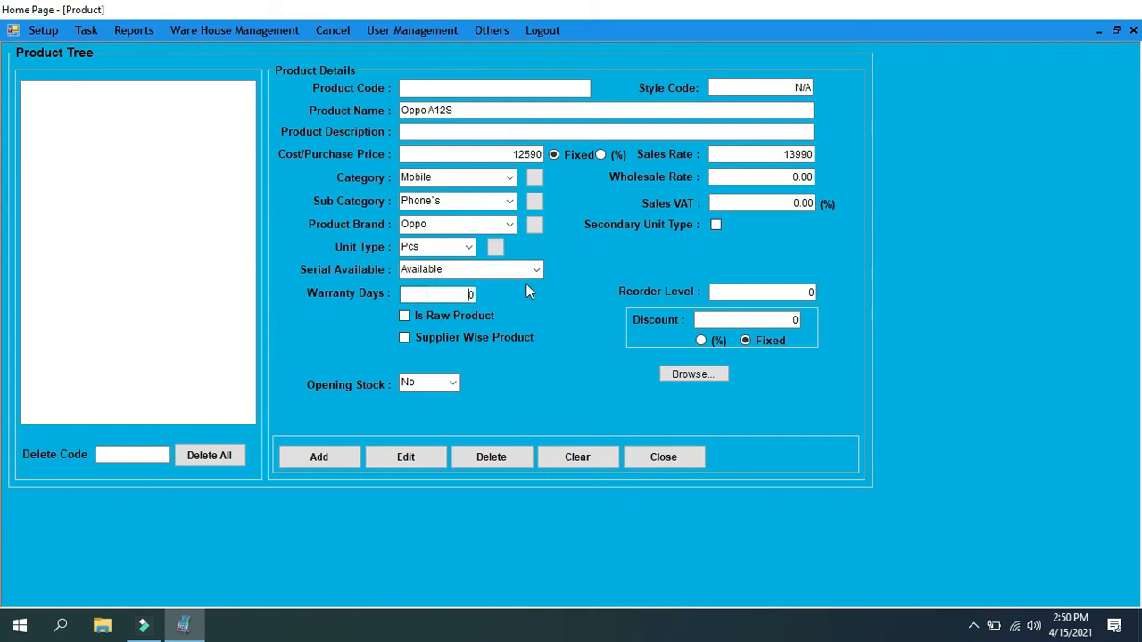
{"action": "left_click", "coordinate": [458, 110]}
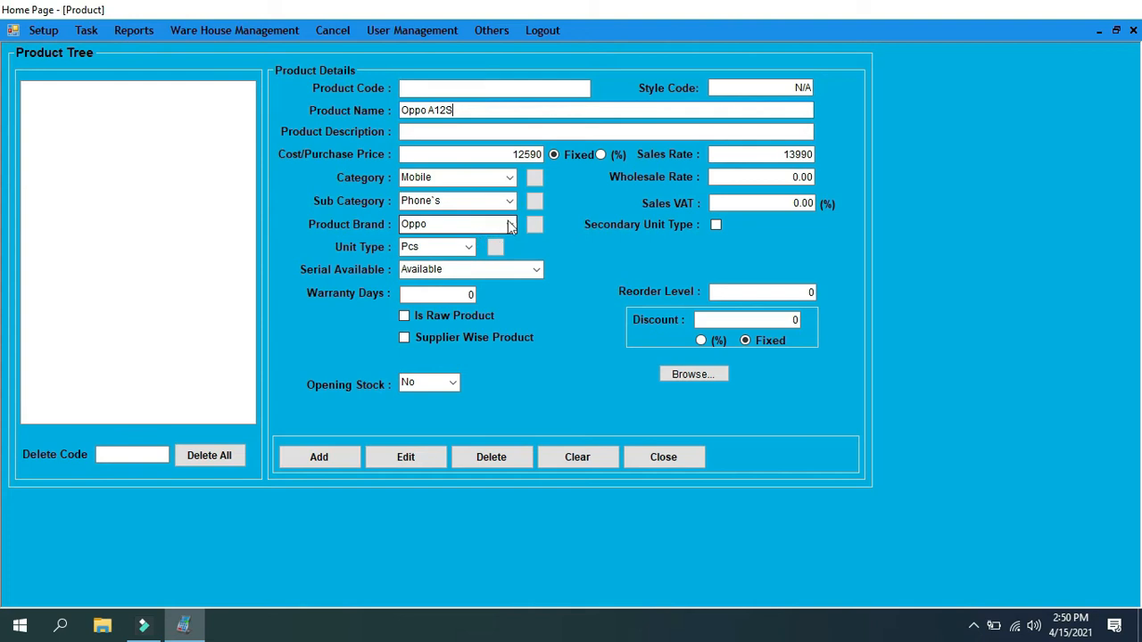
{"action": "left_click", "coordinate": [537, 272]}
{"action": "left_click", "coordinate": [480, 285]}
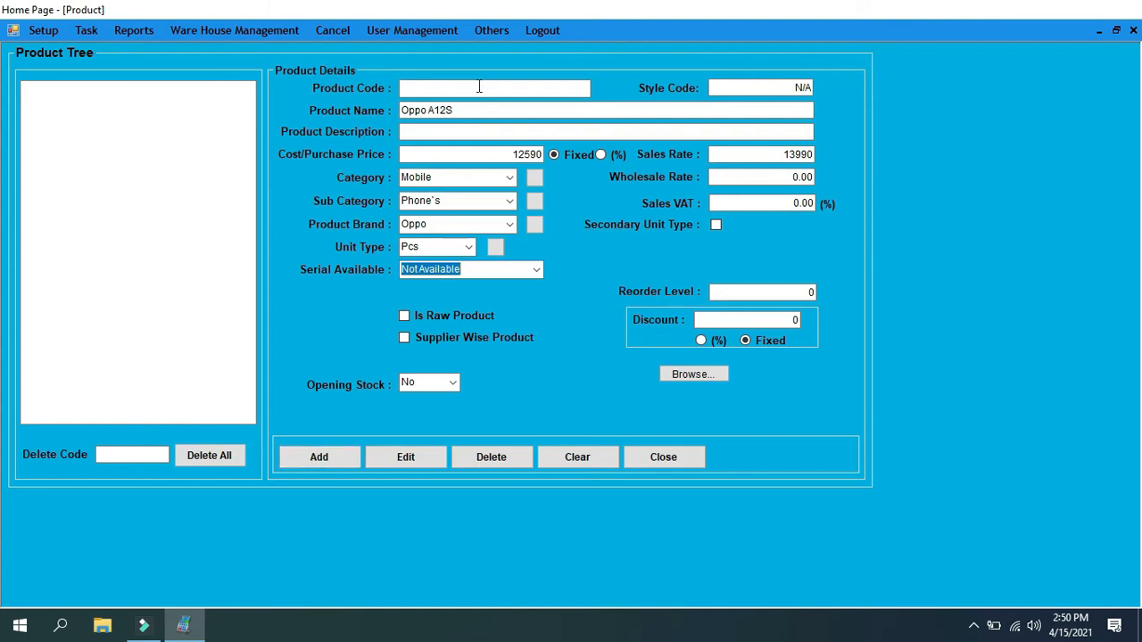
Step: Mark the product's serial as Available and set the warranty to 365 days
{"action": "left_click", "coordinate": [538, 269]}
{"action": "left_click", "coordinate": [486, 300]}
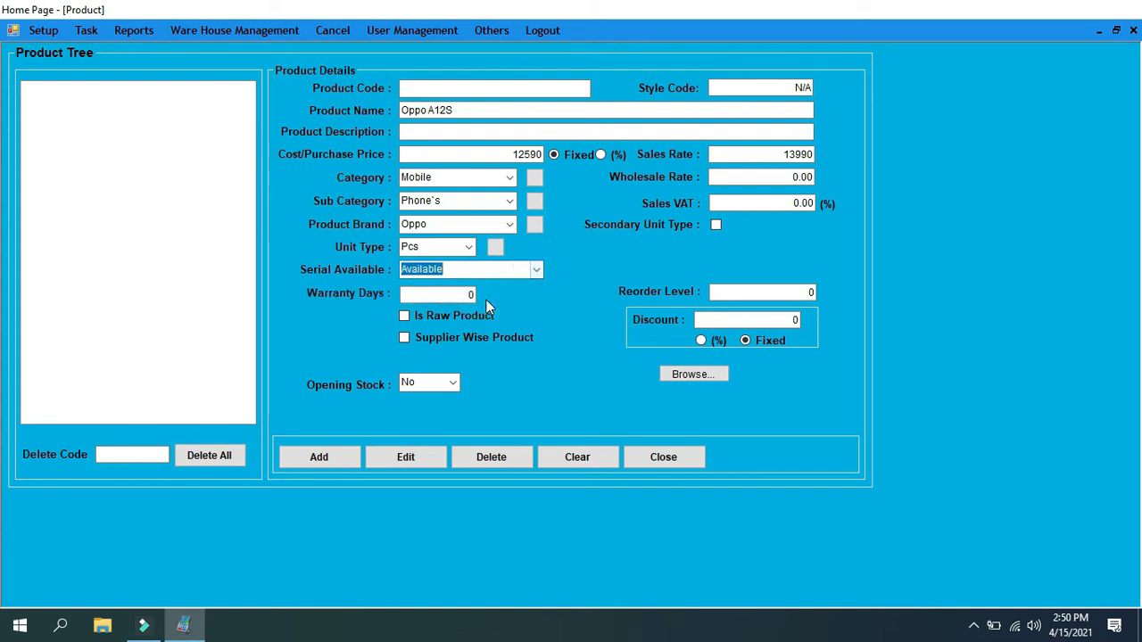
{"action": "left_click", "coordinate": [467, 295]}
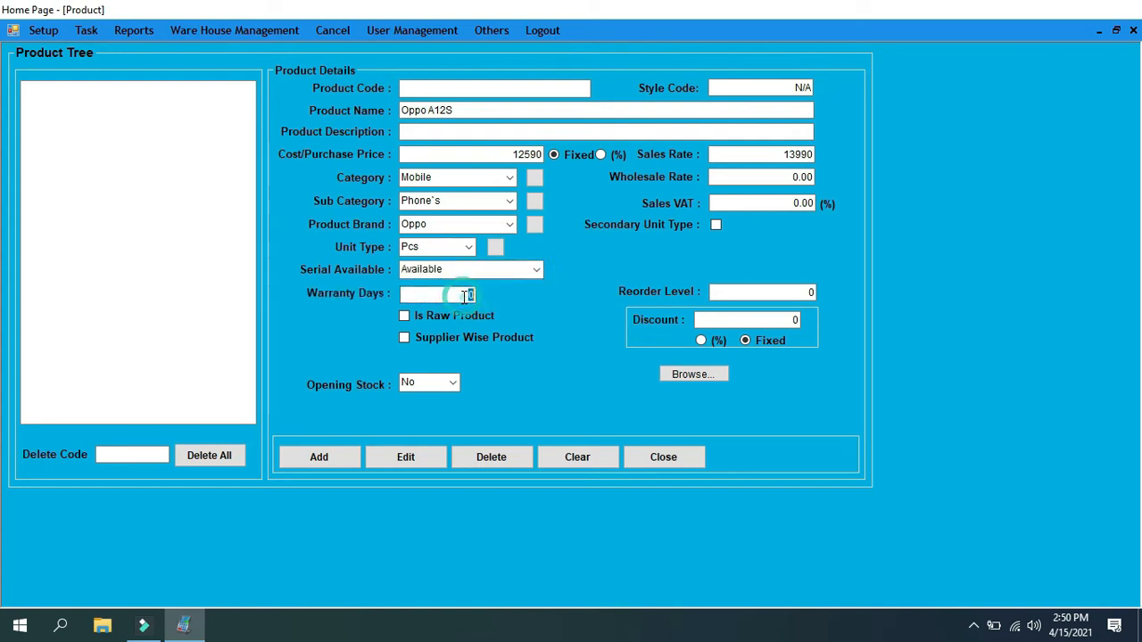
{"action": "type", "text": "365"}
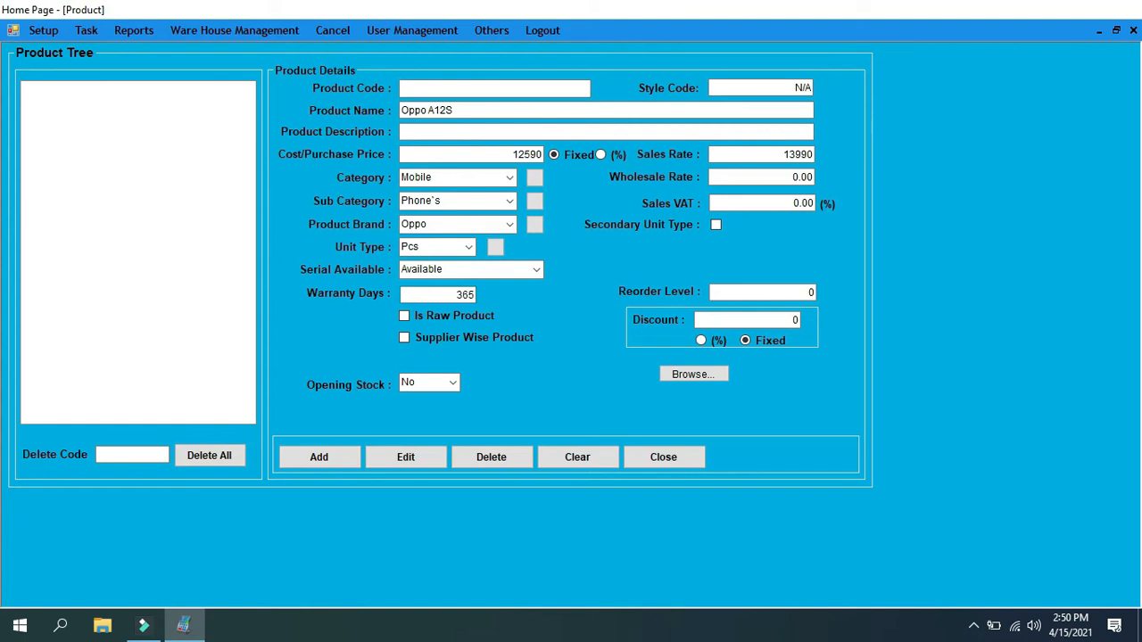
Step: Add the Oppo A12S product with its product code left blank and acknowledge the save message
{"action": "left_click", "coordinate": [450, 87]}
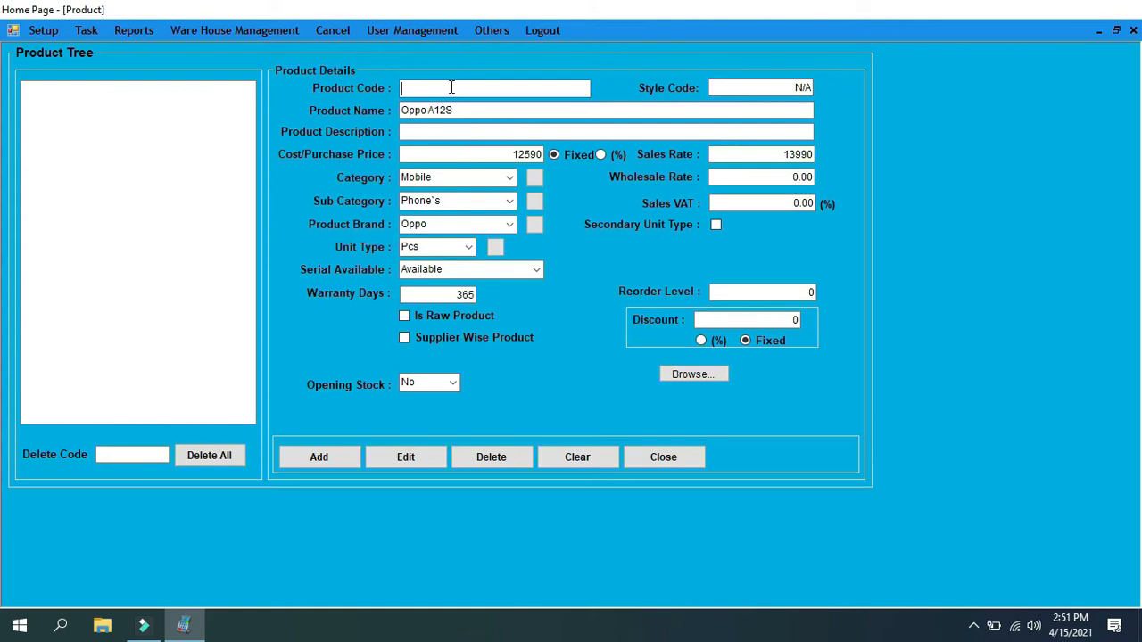
{"action": "left_click", "coordinate": [451, 86]}
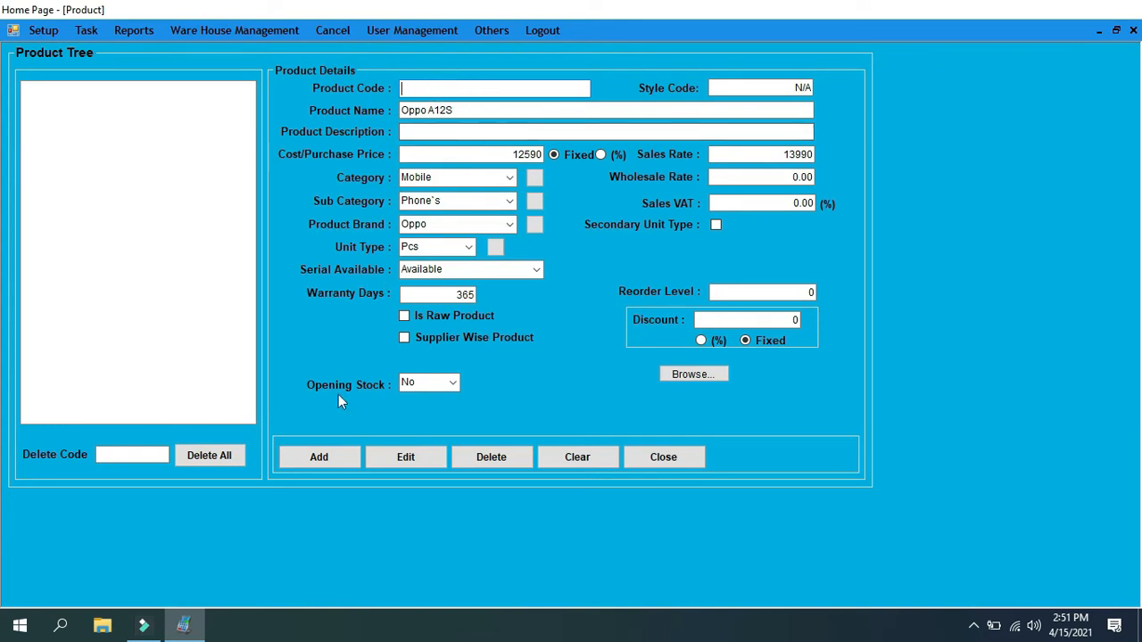
{"action": "left_click", "coordinate": [319, 458]}
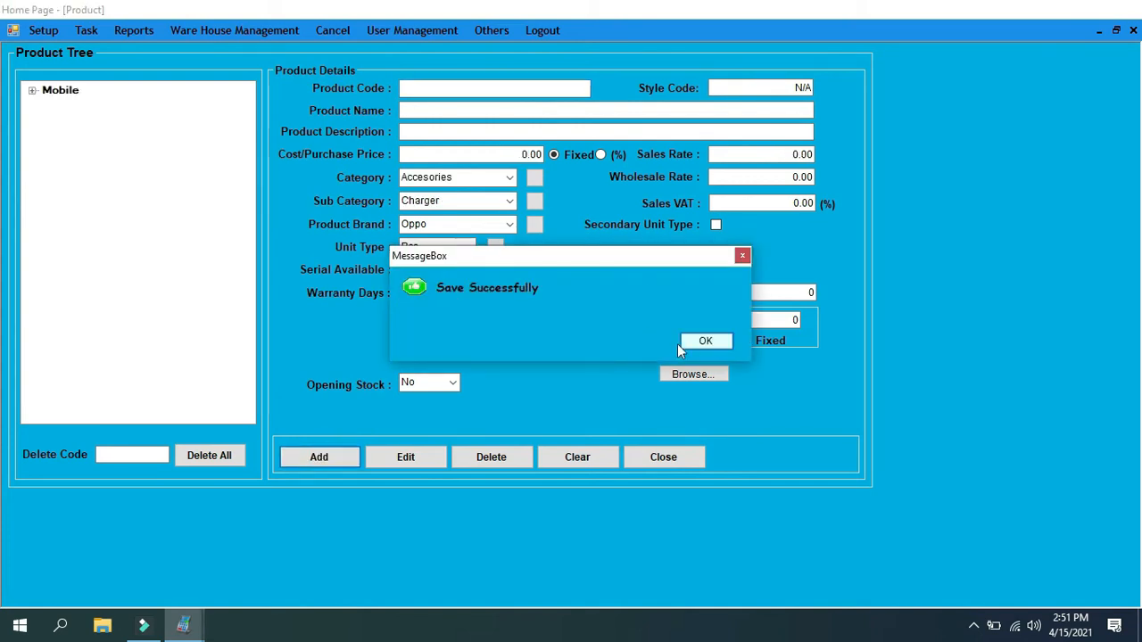
{"action": "left_click", "coordinate": [703, 342]}
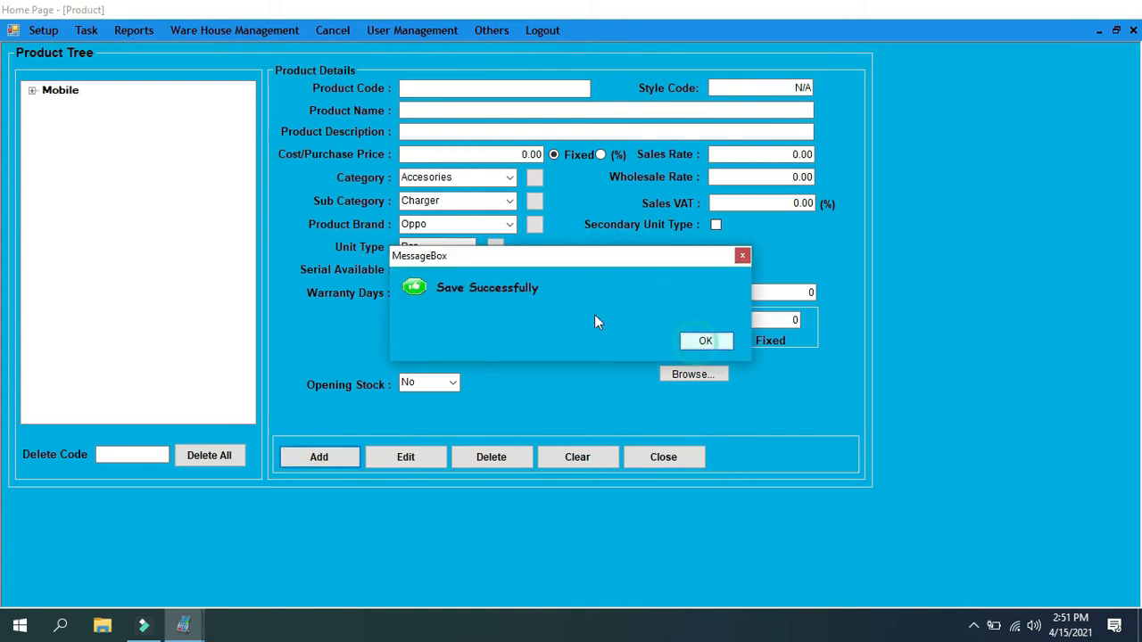
Step: Load Oppo A12S from Mobile, Phone`s, Oppo in the product tree and change its product name to "Oppo F1s"
{"action": "left_click", "coordinate": [32, 92]}
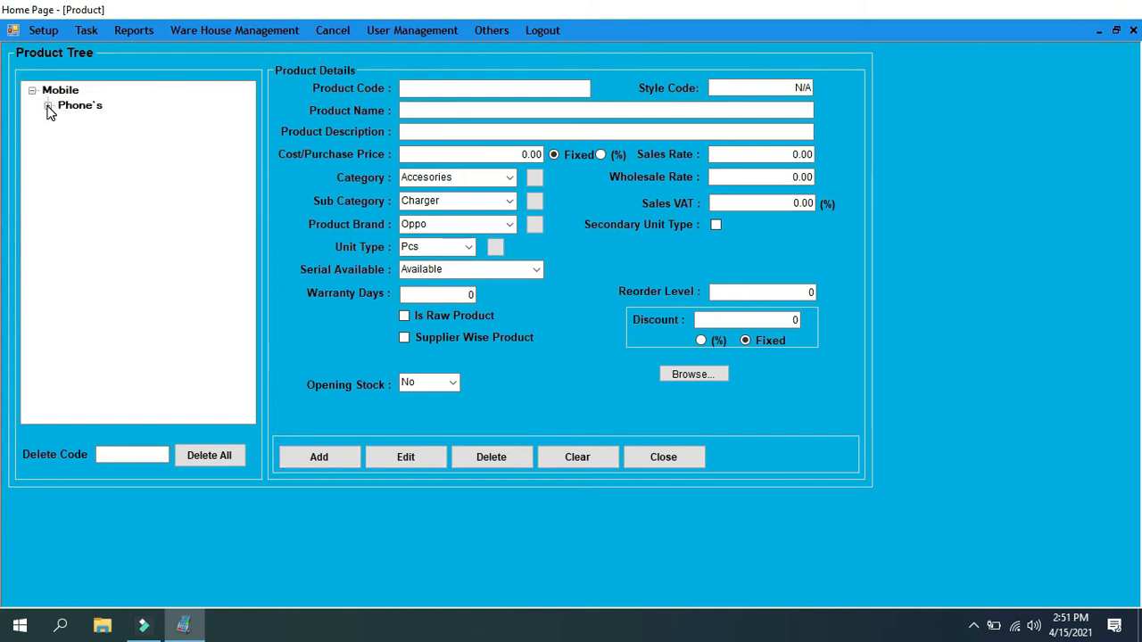
{"action": "left_click", "coordinate": [48, 106]}
{"action": "left_click", "coordinate": [64, 121]}
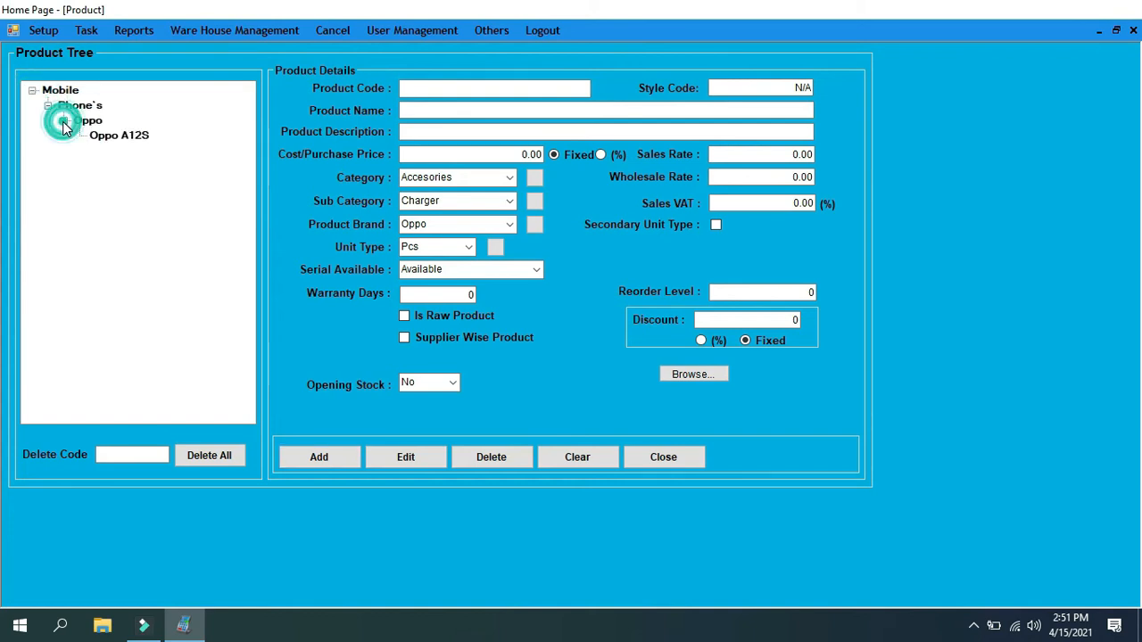
{"action": "left_click", "coordinate": [131, 141]}
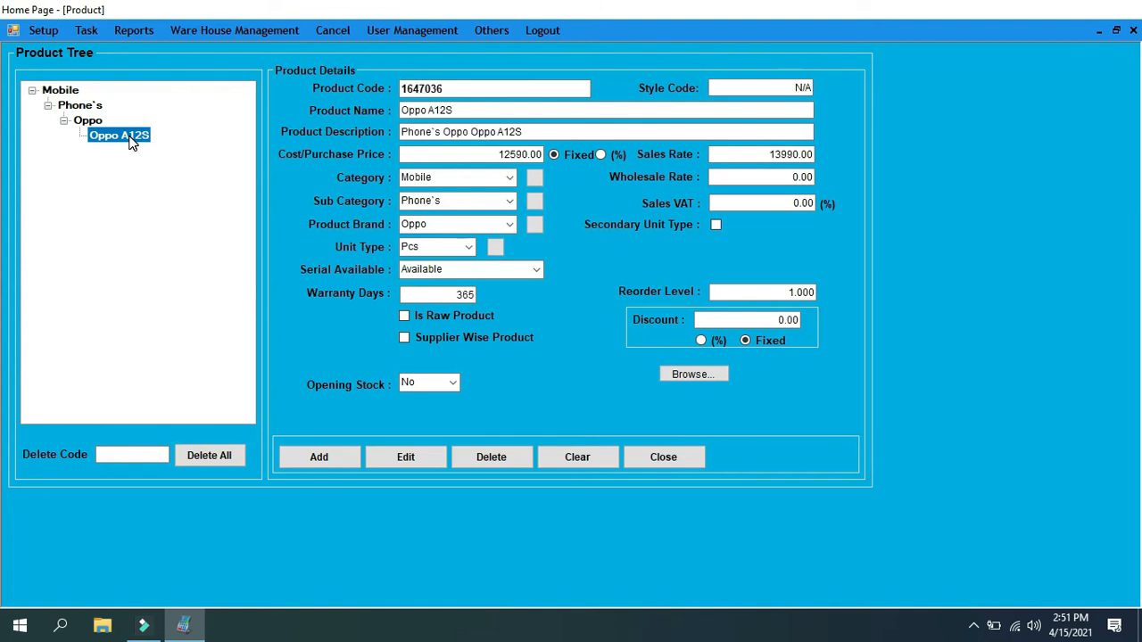
{"action": "left_click", "coordinate": [463, 108]}
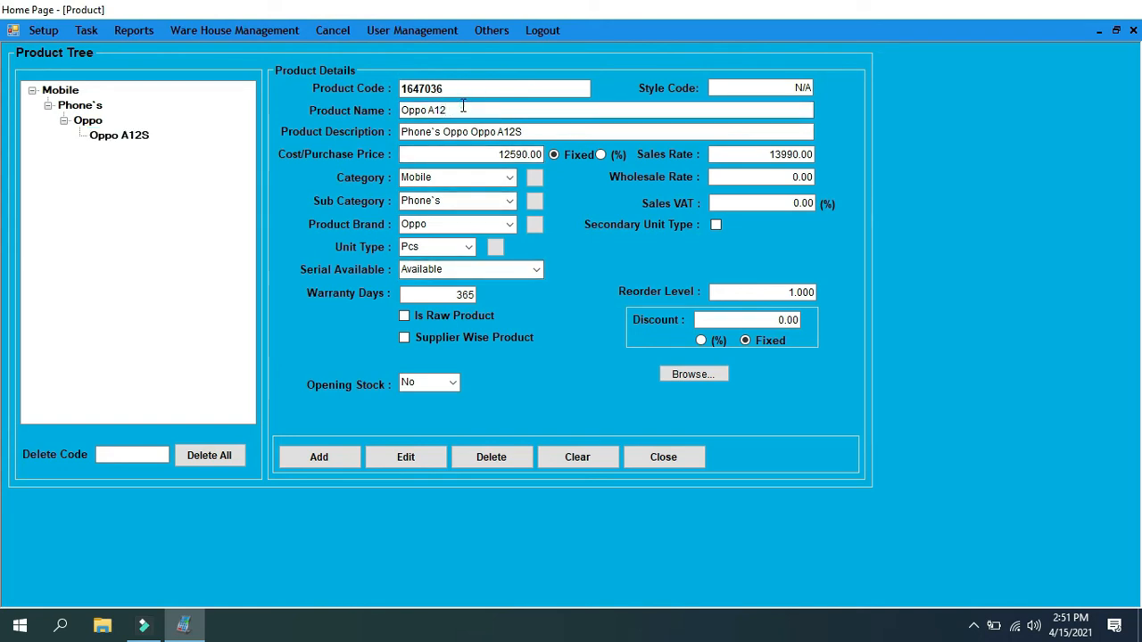
{"action": "key", "text": "BackSpace"}
{"action": "key", "text": "BackSpace"}
{"action": "type", "text": "F1s"}
Step: Set the product's cost price to 5000 and sales rate to 10500, and save the edited record
{"action": "double_click", "coordinate": [497, 155]}
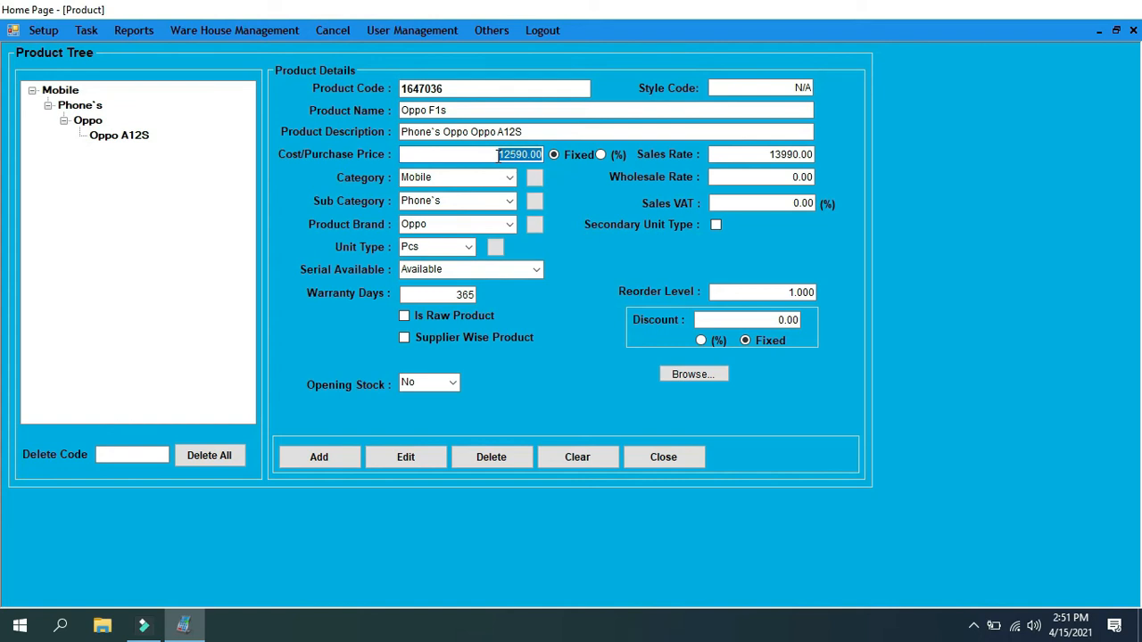
{"action": "type", "text": "5000"}
{"action": "double_click", "coordinate": [791, 155]}
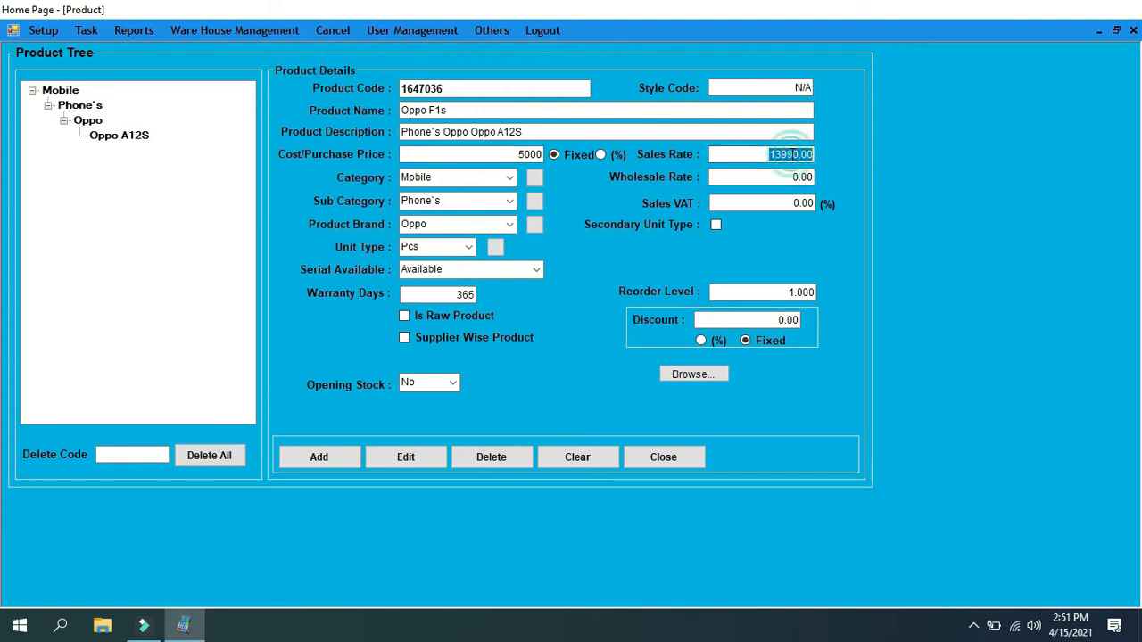
{"action": "type", "text": "10500"}
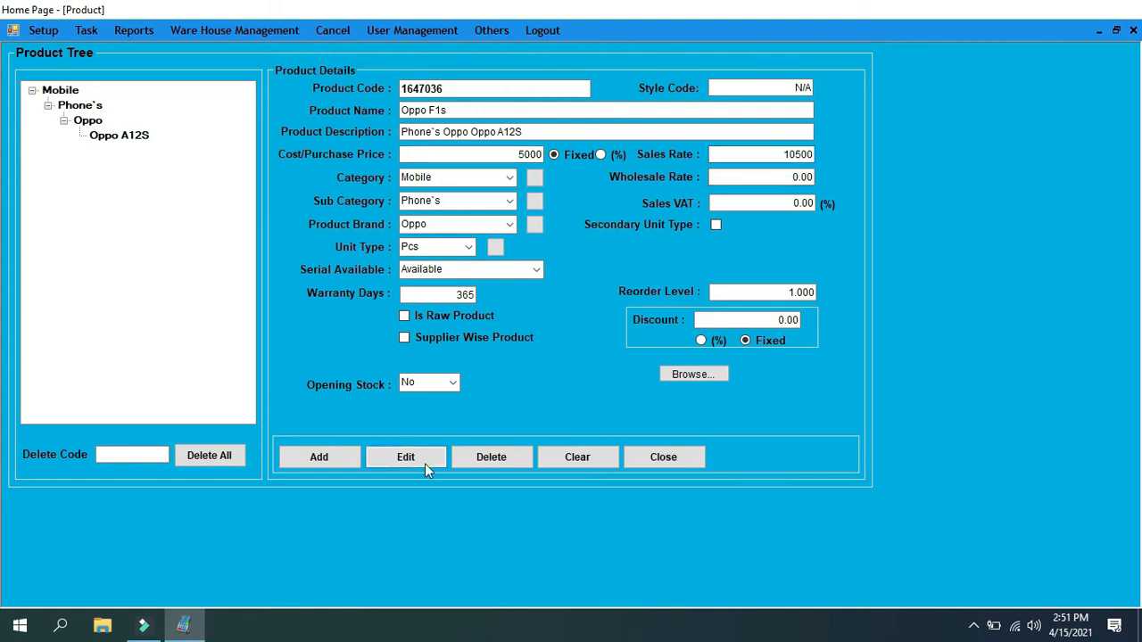
{"action": "left_click", "coordinate": [425, 464]}
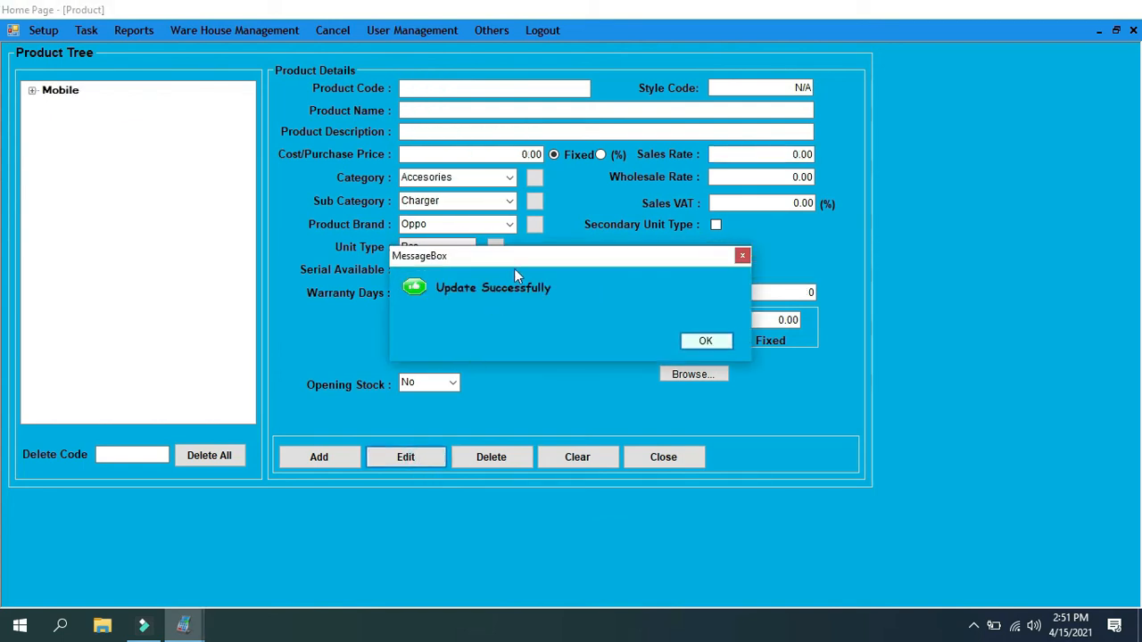
{"action": "left_click", "coordinate": [700, 345]}
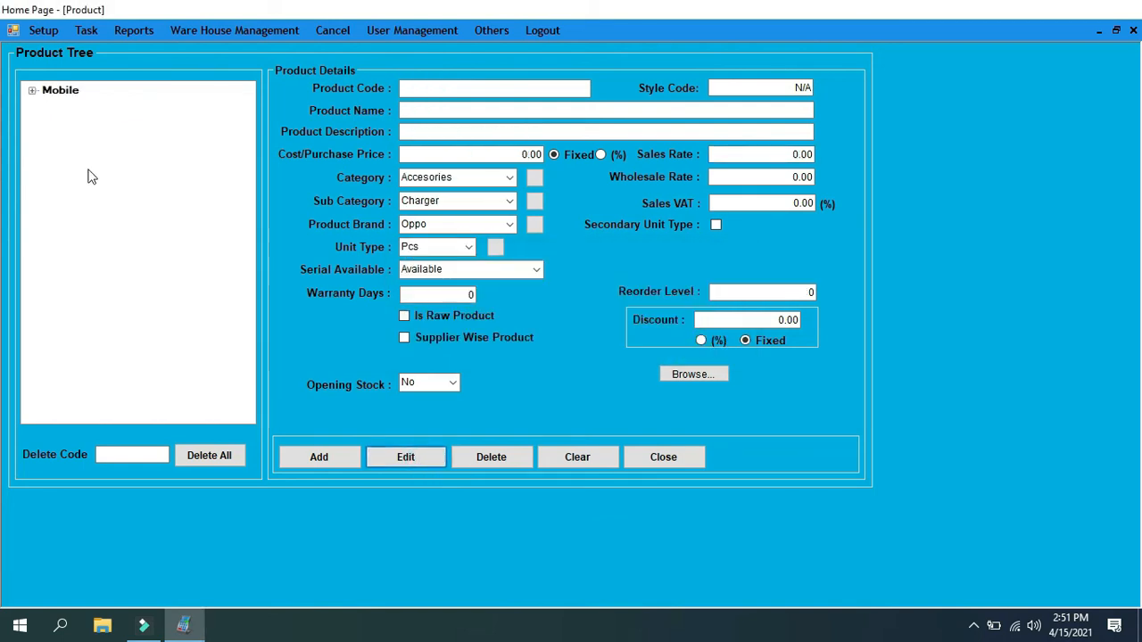
Step: Load Oppo F1s from Mobile, Phone`s, Oppo in the product tree and request its deletion, declining the confirmation
{"action": "left_click", "coordinate": [31, 91]}
{"action": "left_click", "coordinate": [48, 106]}
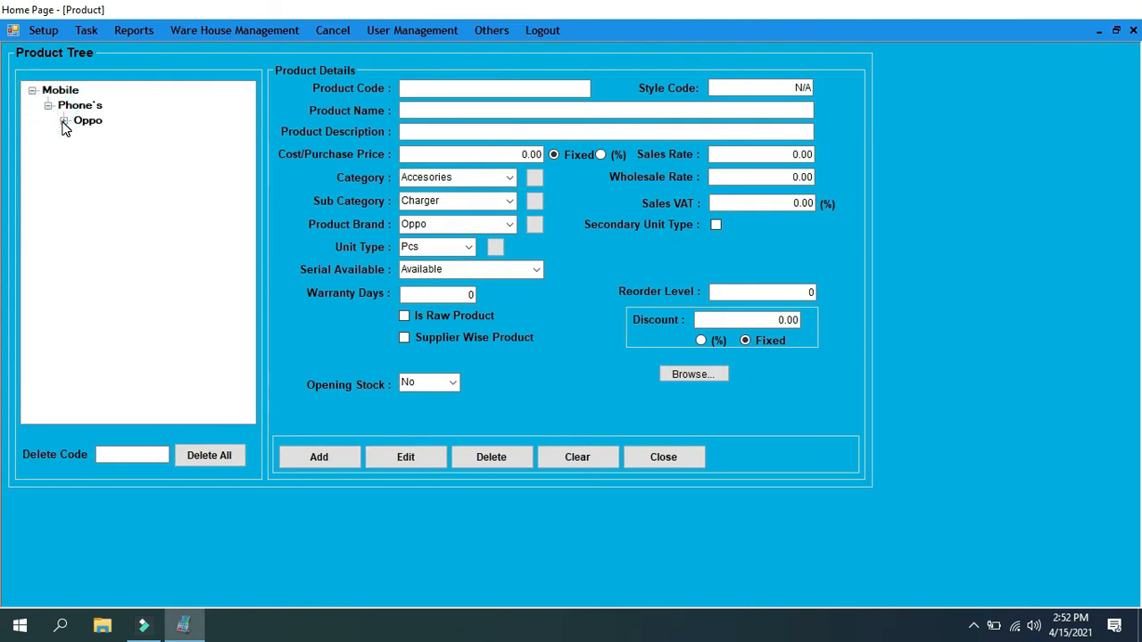
{"action": "left_click", "coordinate": [63, 122]}
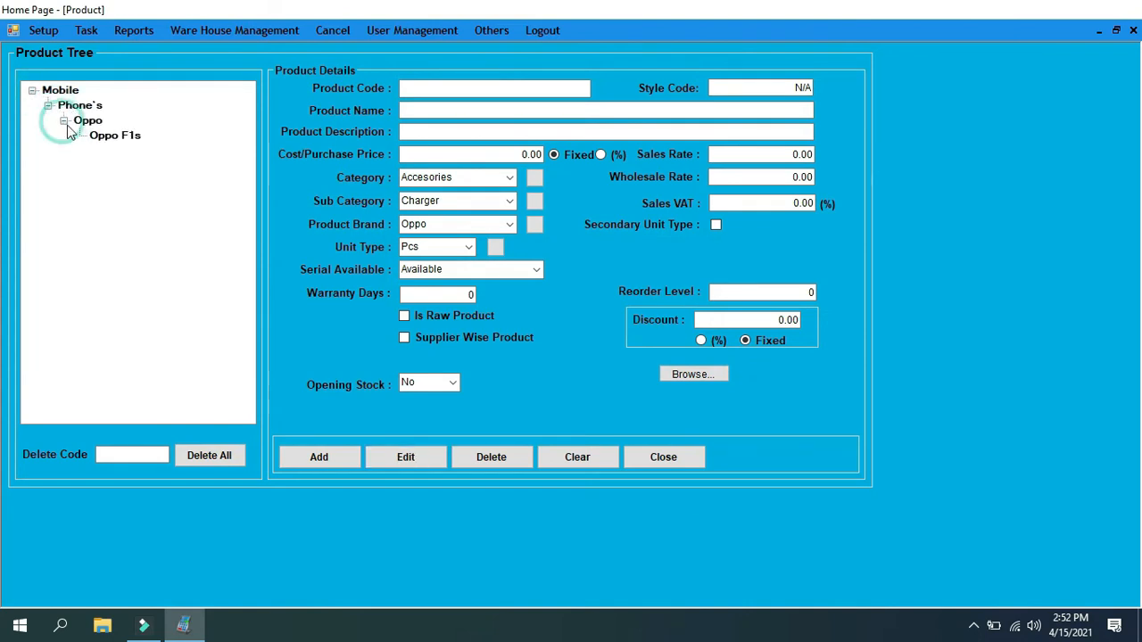
{"action": "left_click", "coordinate": [129, 136]}
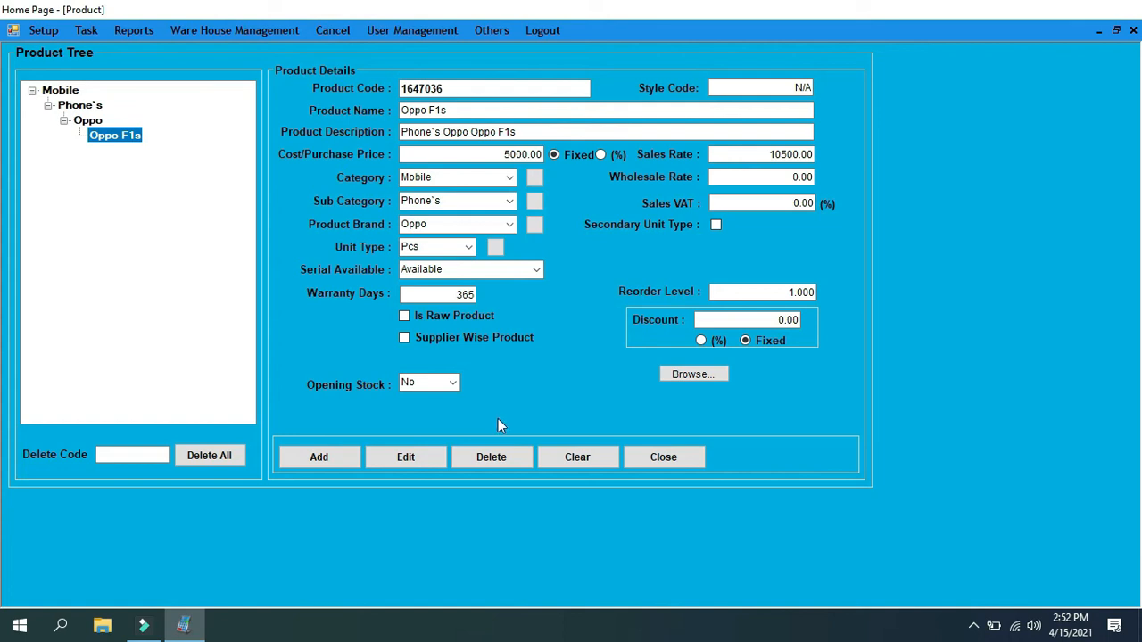
{"action": "left_click", "coordinate": [491, 456]}
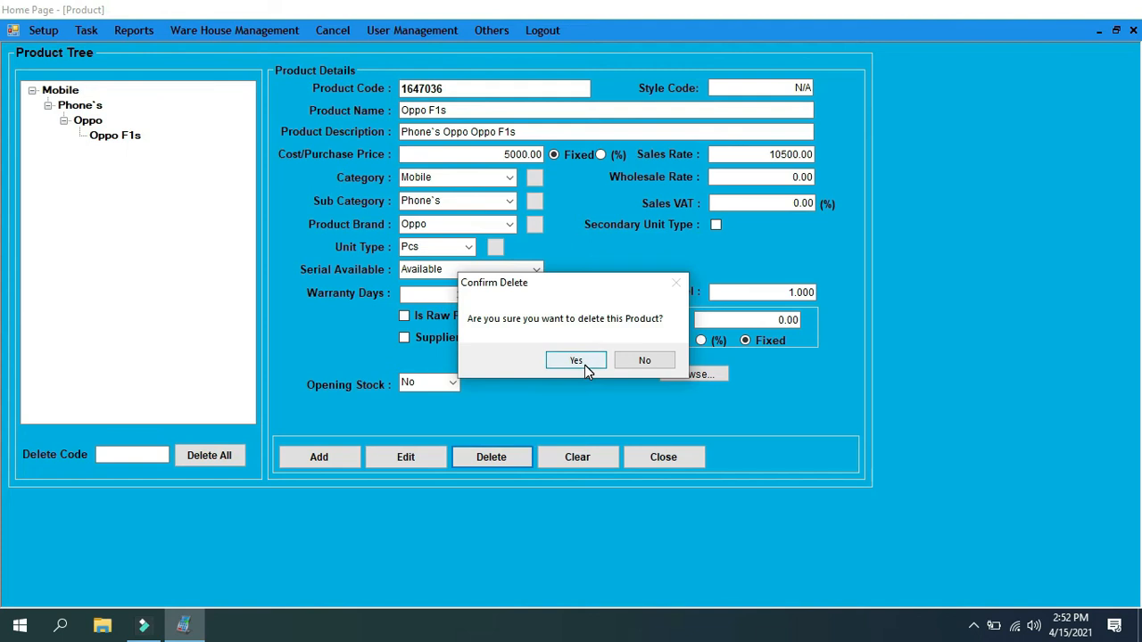
{"action": "left_click", "coordinate": [644, 365]}
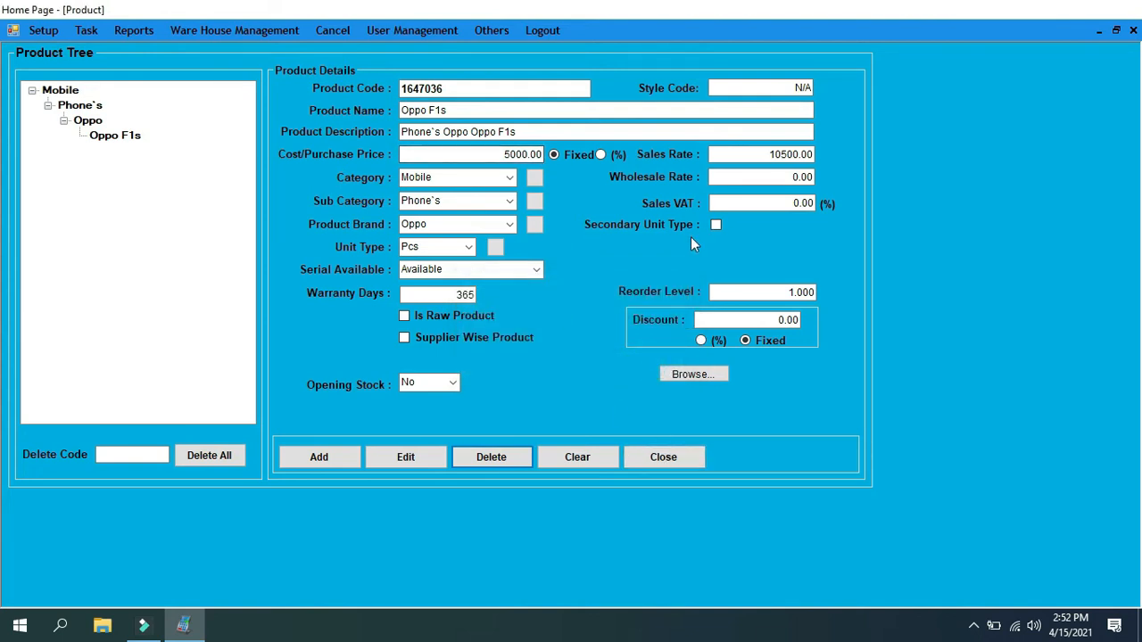
Step: Set the Oppo F1s discount to 10 and make it percentage-based instead of fixed
{"action": "left_click", "coordinate": [779, 322]}
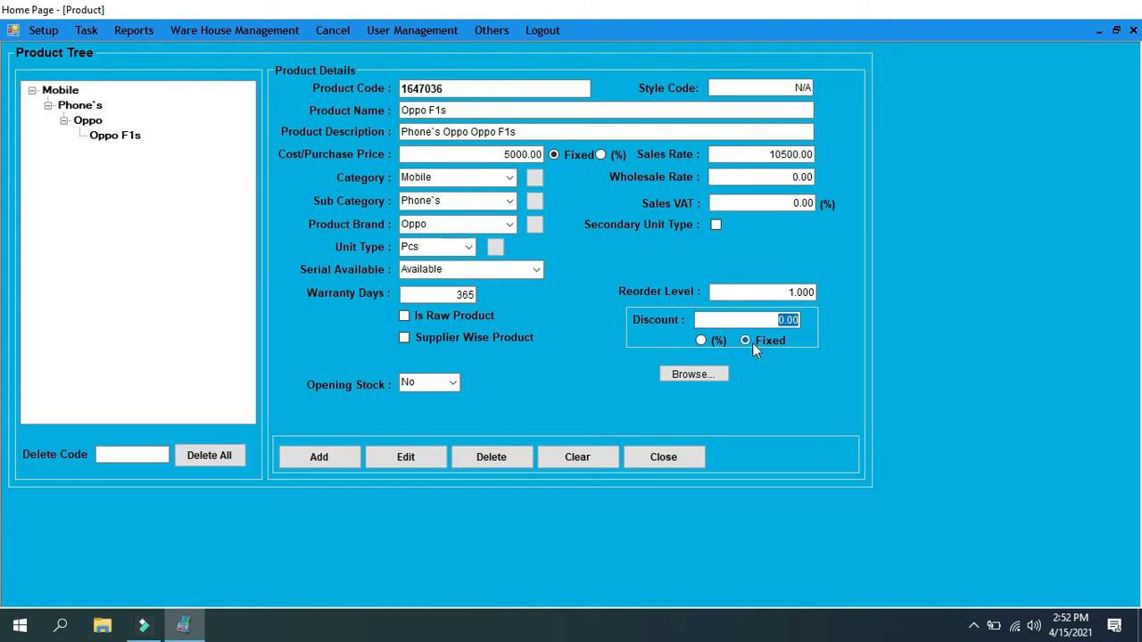
{"action": "left_click", "coordinate": [702, 340]}
{"action": "left_click", "coordinate": [757, 322]}
{"action": "type", "text": "10"}
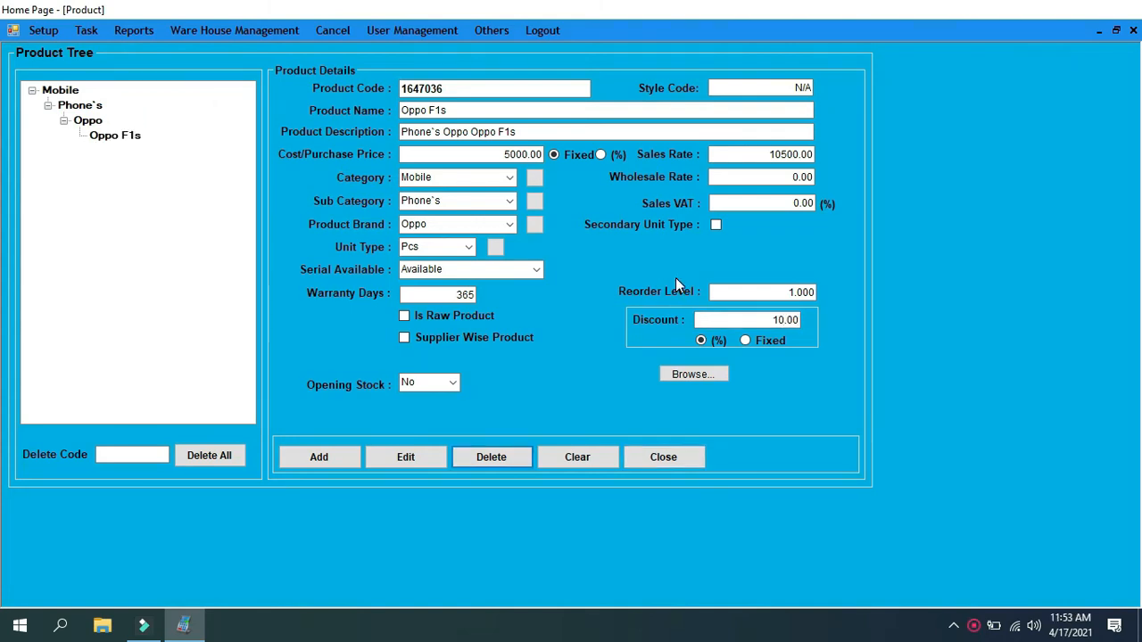
Step: Set the product's Sales VAT to 15% and save the edited record, acknowledging the update message
{"action": "left_click", "coordinate": [790, 204]}
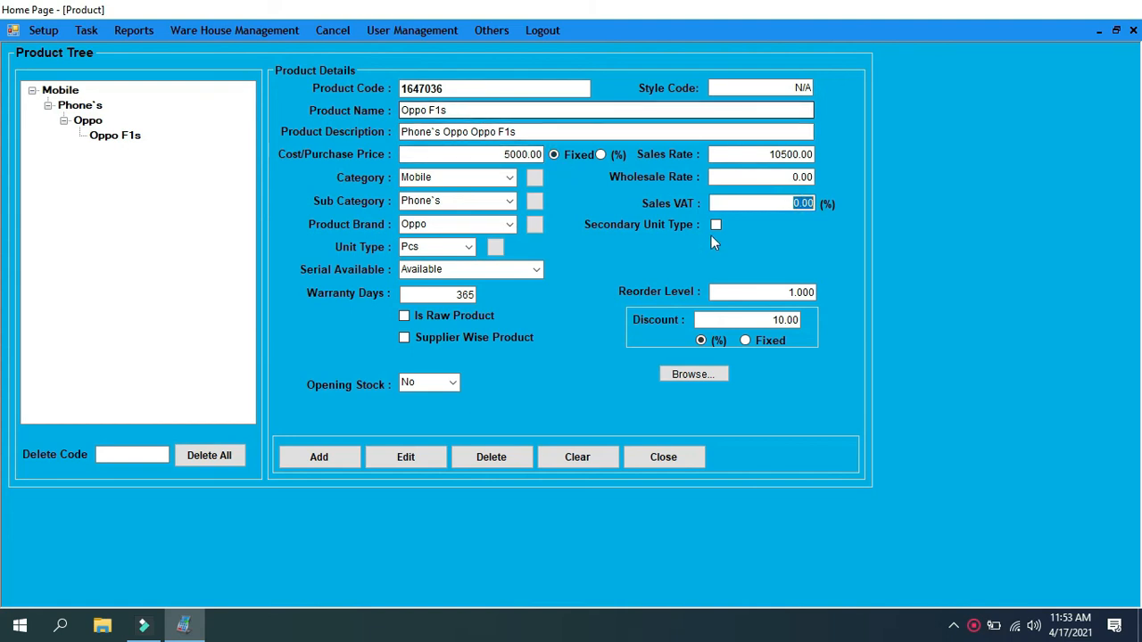
{"action": "left_click", "coordinate": [784, 208]}
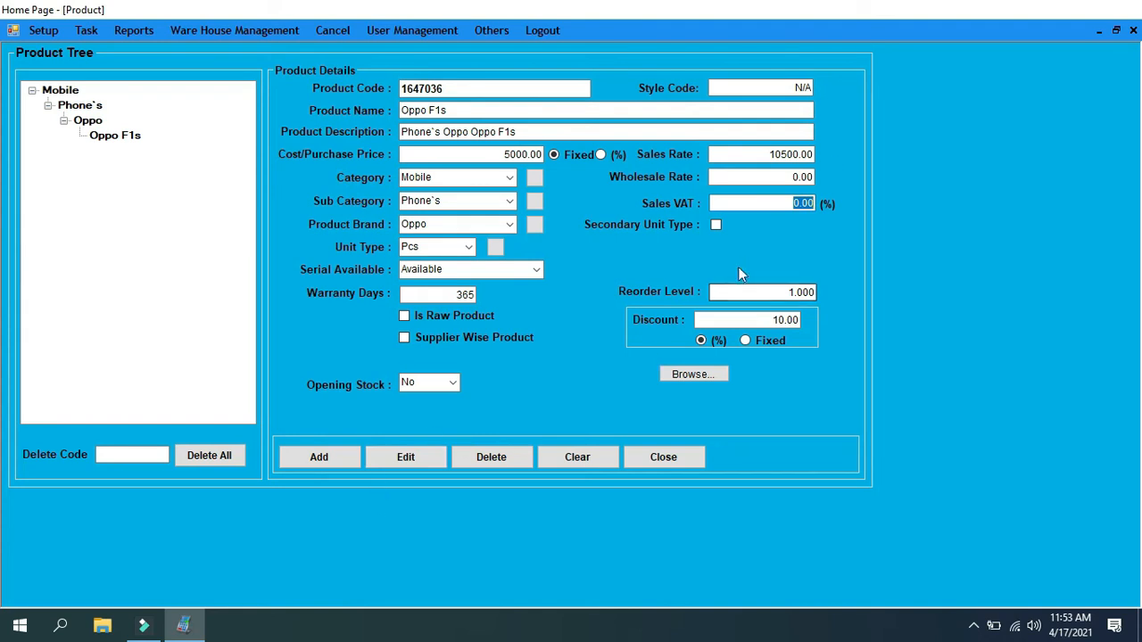
{"action": "left_click", "coordinate": [787, 203]}
{"action": "type", "text": "15"}
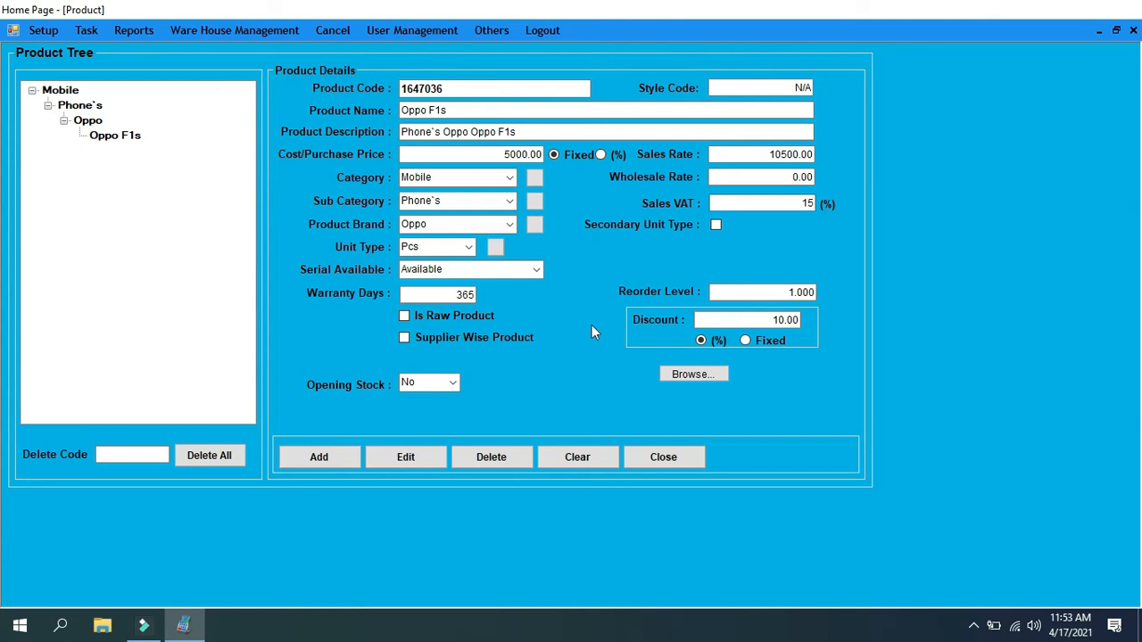
{"action": "left_click", "coordinate": [420, 458]}
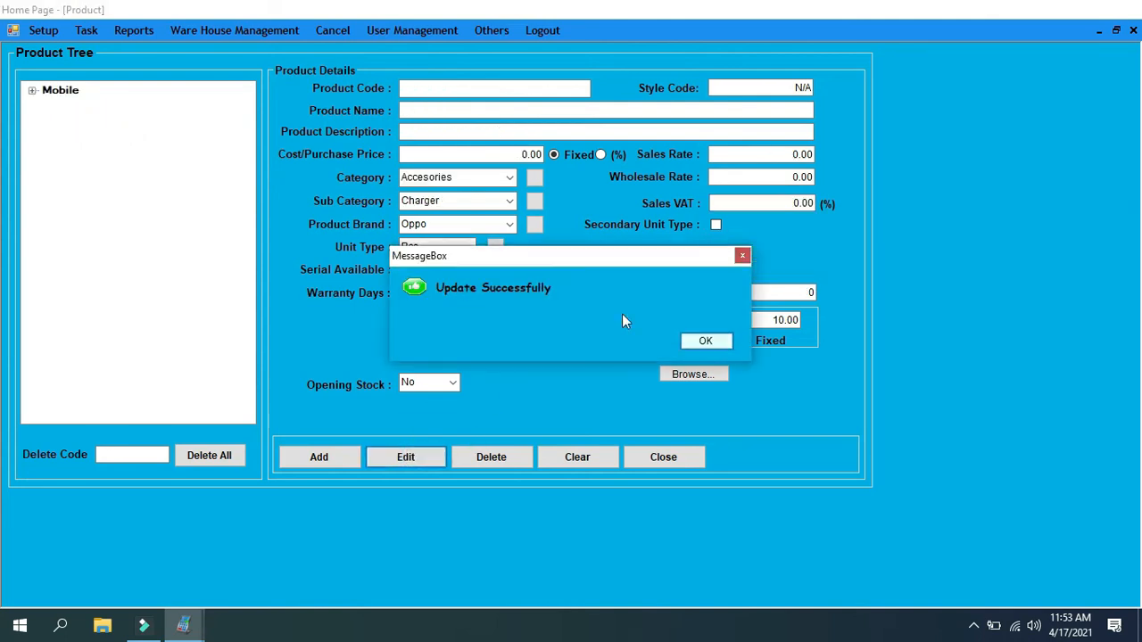
{"action": "left_click", "coordinate": [694, 341]}
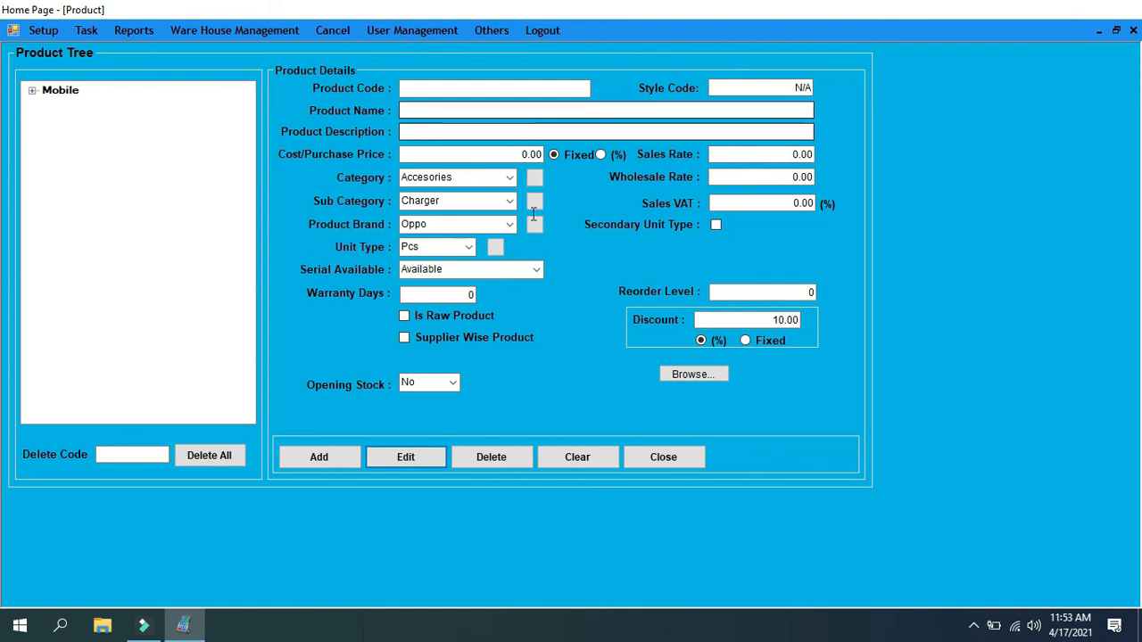
Step: Close the product form and reopen it for a new product entry
{"action": "left_click", "coordinate": [640, 457]}
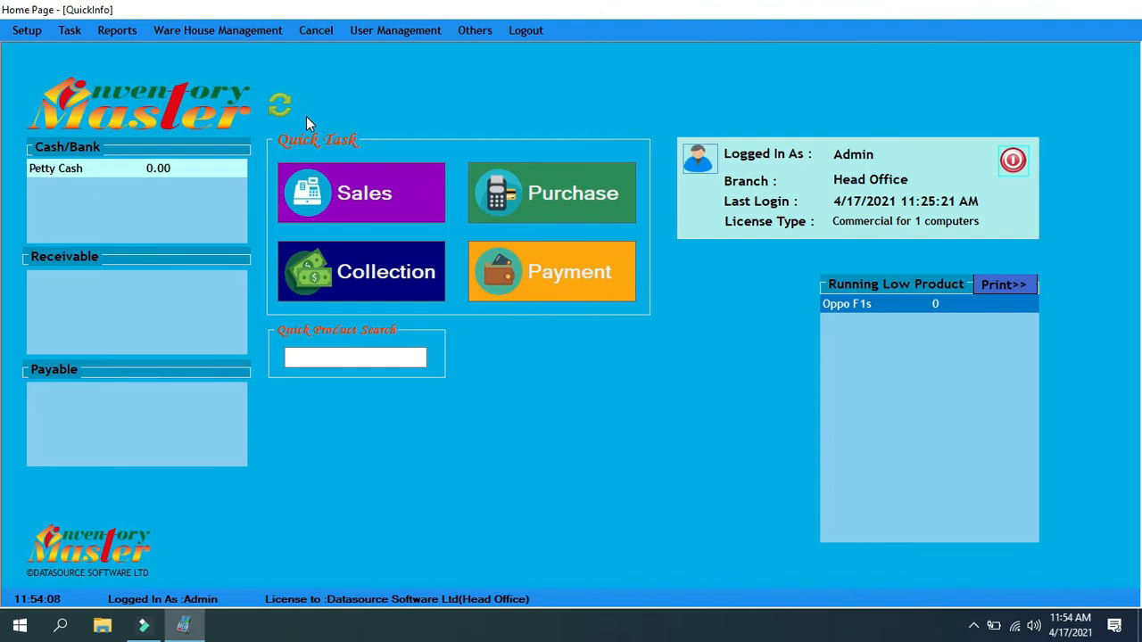
{"action": "left_click", "coordinate": [32, 37]}
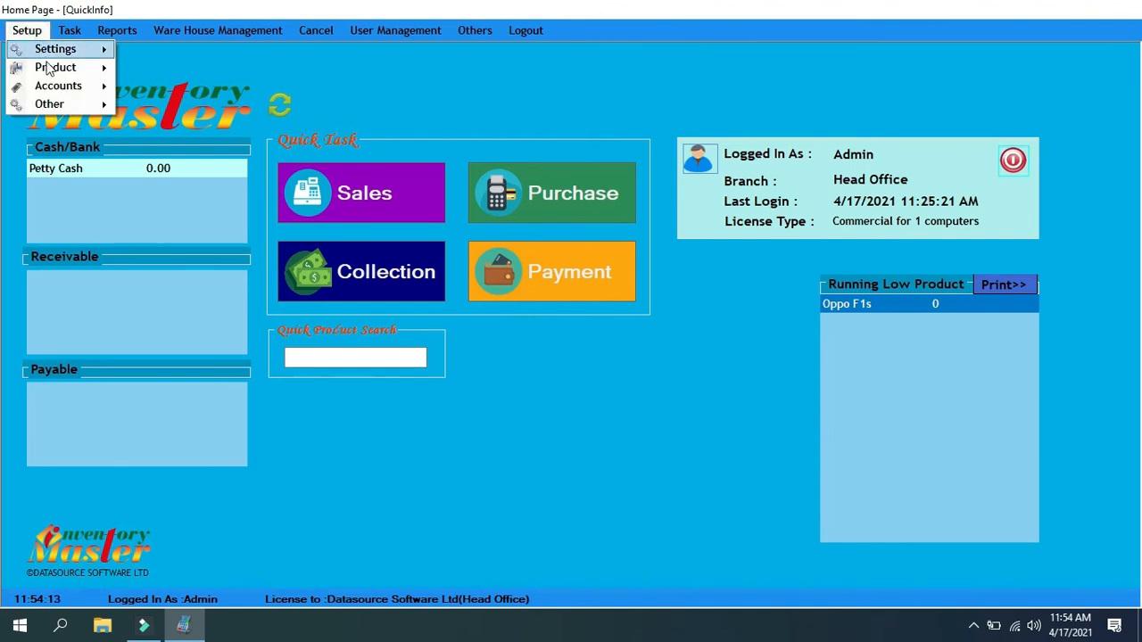
{"action": "mouse_move", "coordinate": [72, 68]}
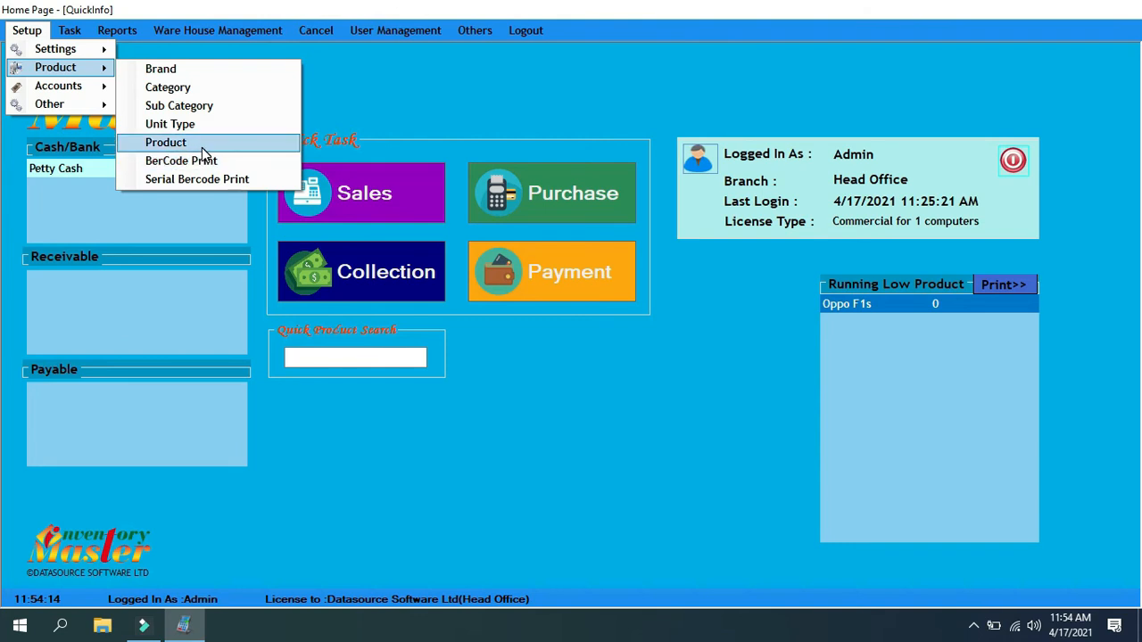
{"action": "left_click", "coordinate": [203, 146]}
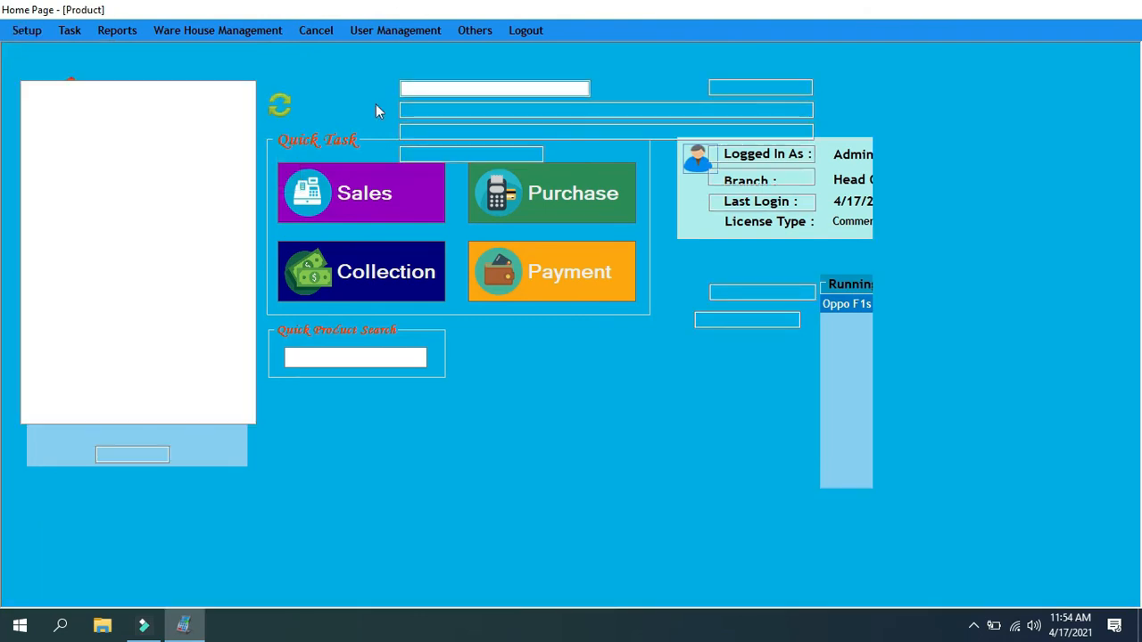
Step: Enter "charger" as the new product's name and 11223344 as its product code
{"action": "left_click", "coordinate": [417, 108]}
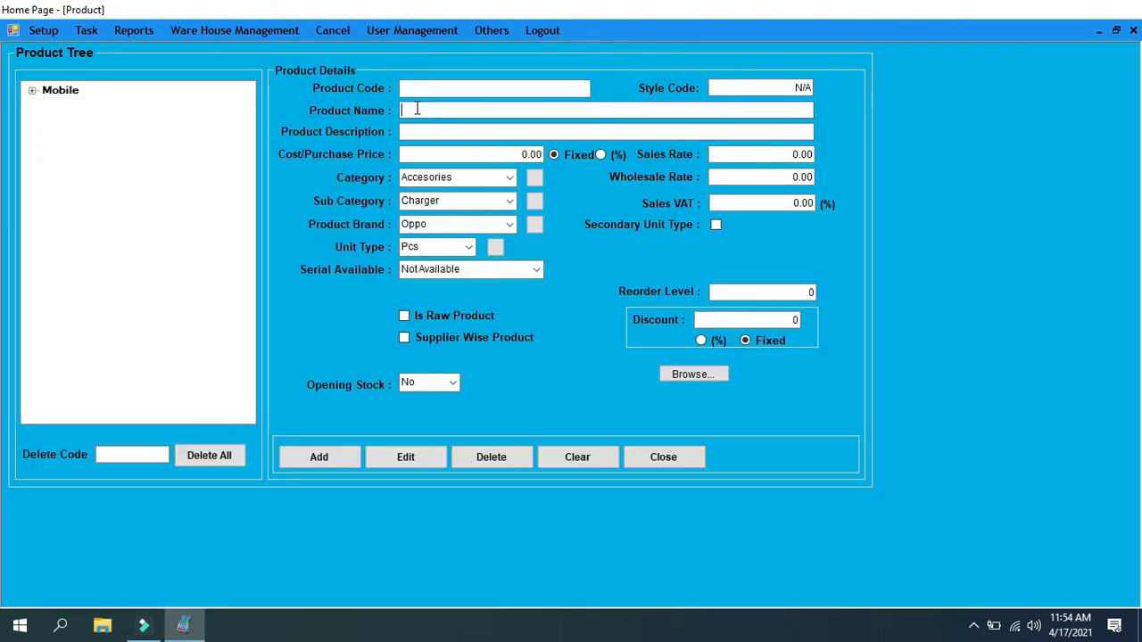
{"action": "type", "text": "ch"}
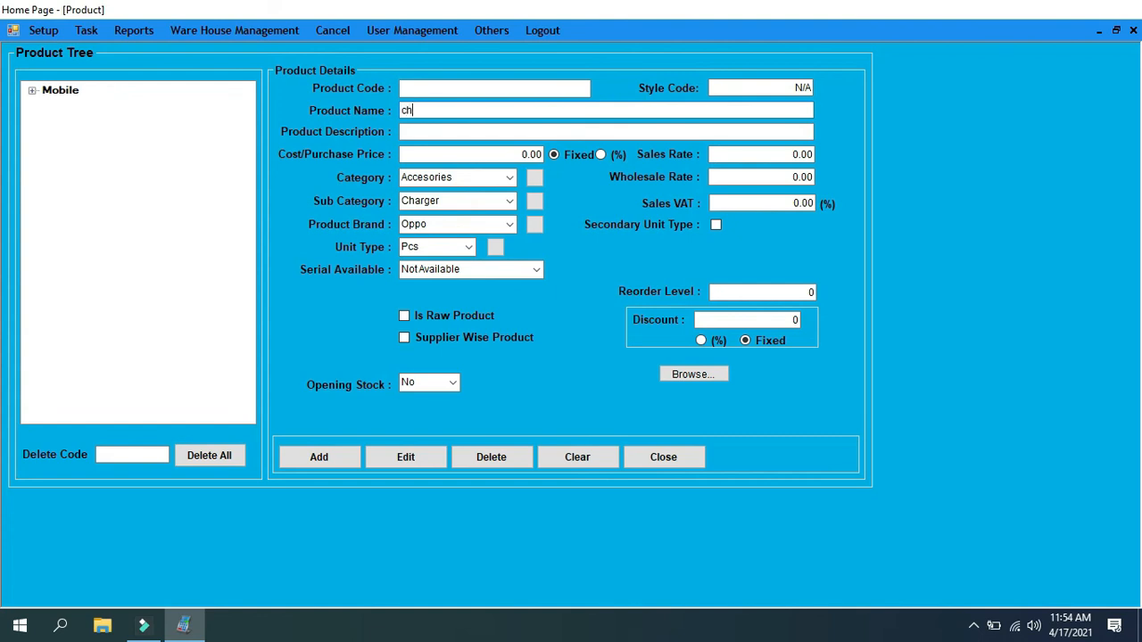
{"action": "type", "text": "arger"}
{"action": "left_click", "coordinate": [414, 92]}
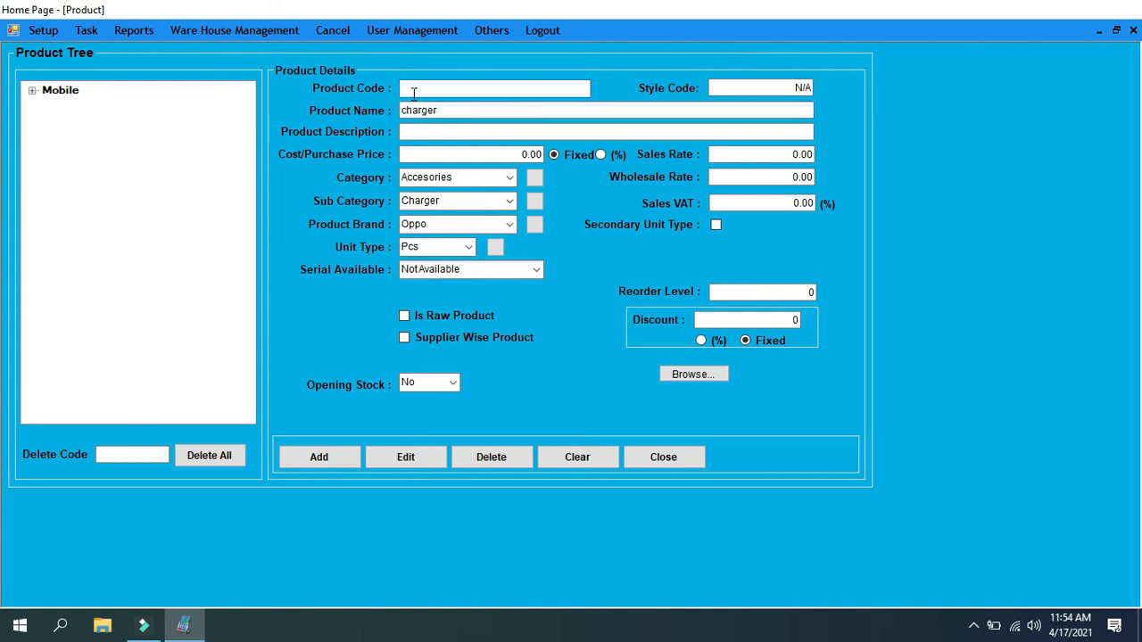
{"action": "type", "text": "11223344"}
Step: Set the charger's cost price to 150 and its sales rate to 170
{"action": "double_click", "coordinate": [526, 156]}
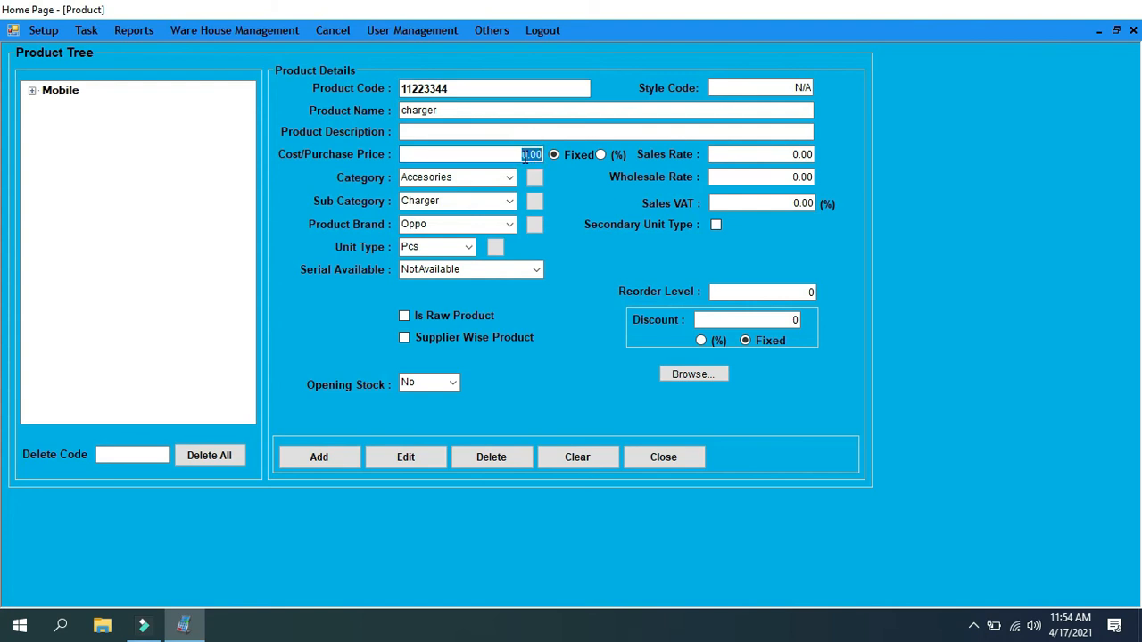
{"action": "type", "text": "150"}
{"action": "double_click", "coordinate": [805, 154]}
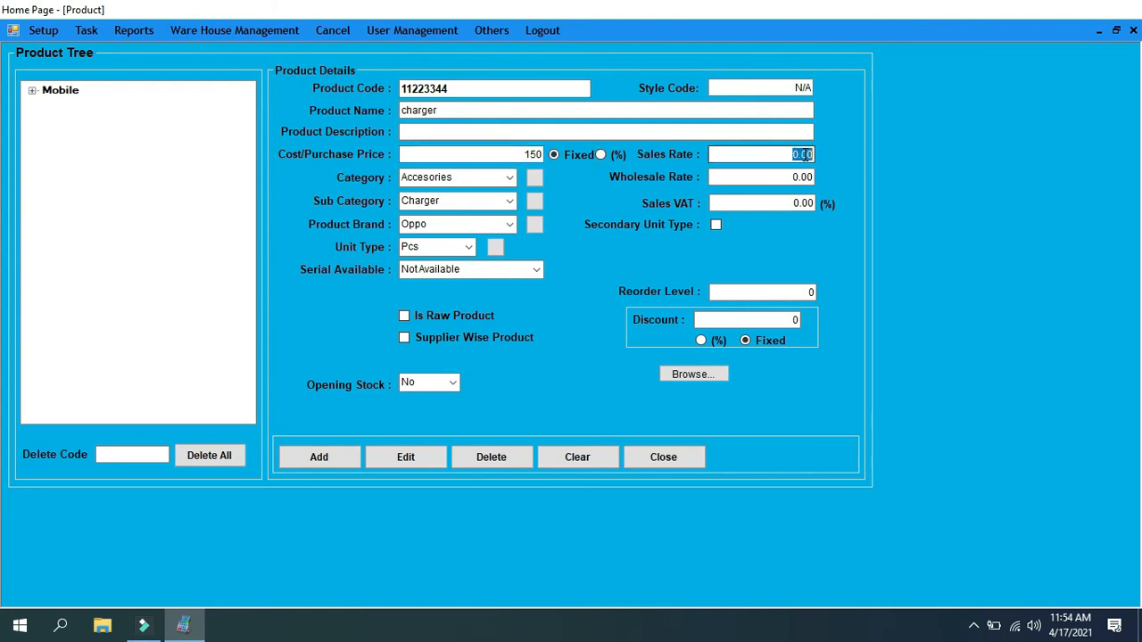
{"action": "type", "text": "170"}
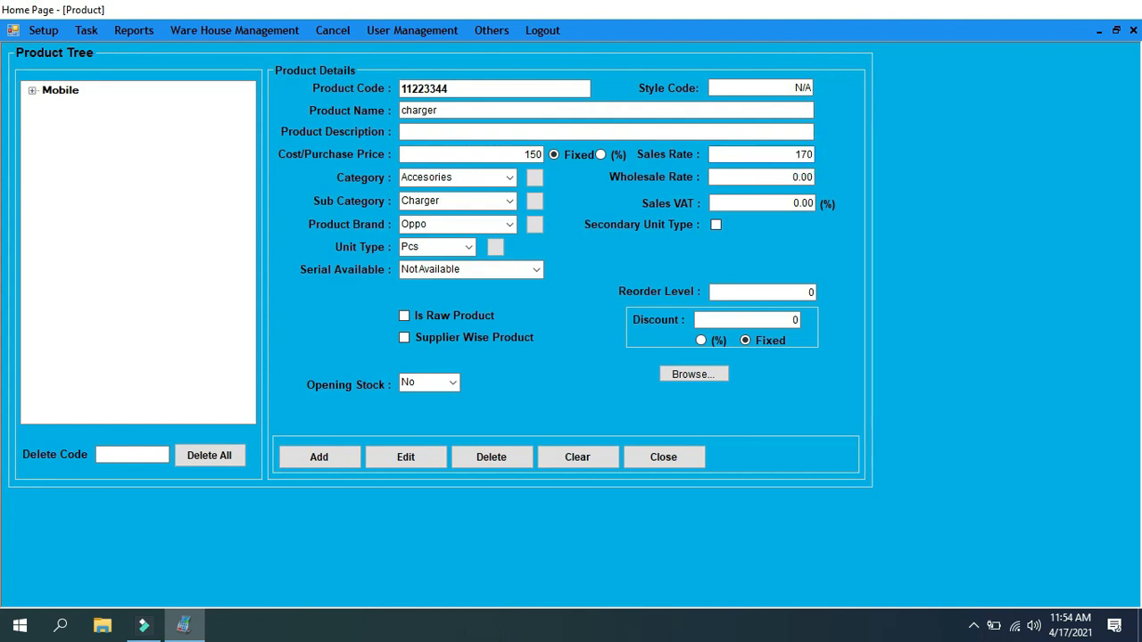
Step: Assign the charger to category Accesories and sub category Charger with Vivo as the product brand
{"action": "left_click", "coordinate": [509, 177]}
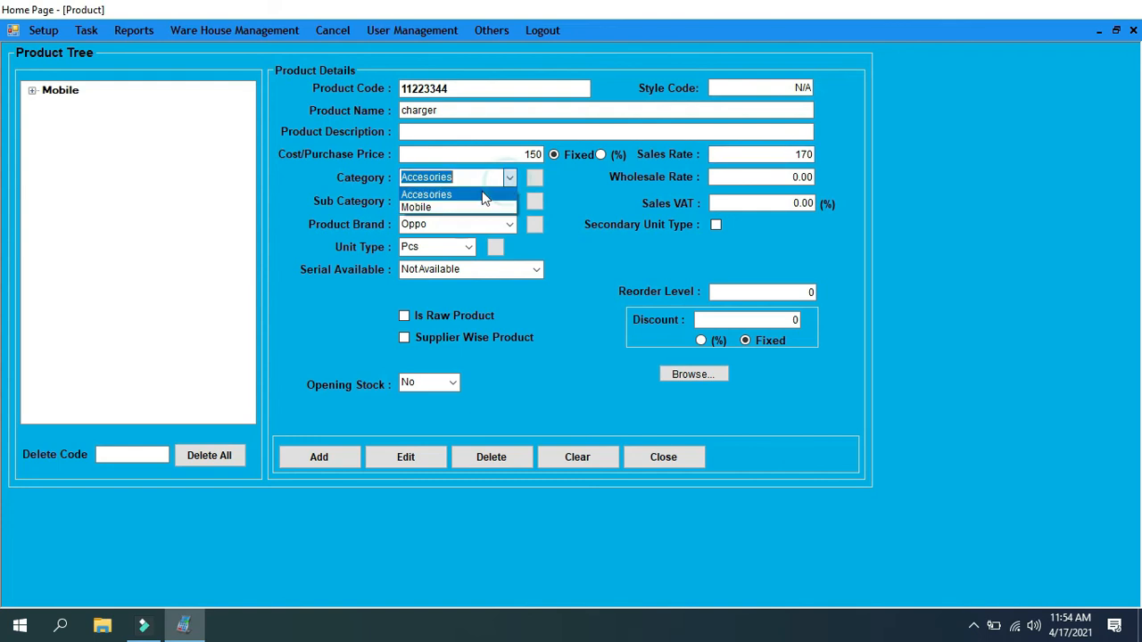
{"action": "left_click", "coordinate": [485, 191]}
{"action": "left_click", "coordinate": [507, 200]}
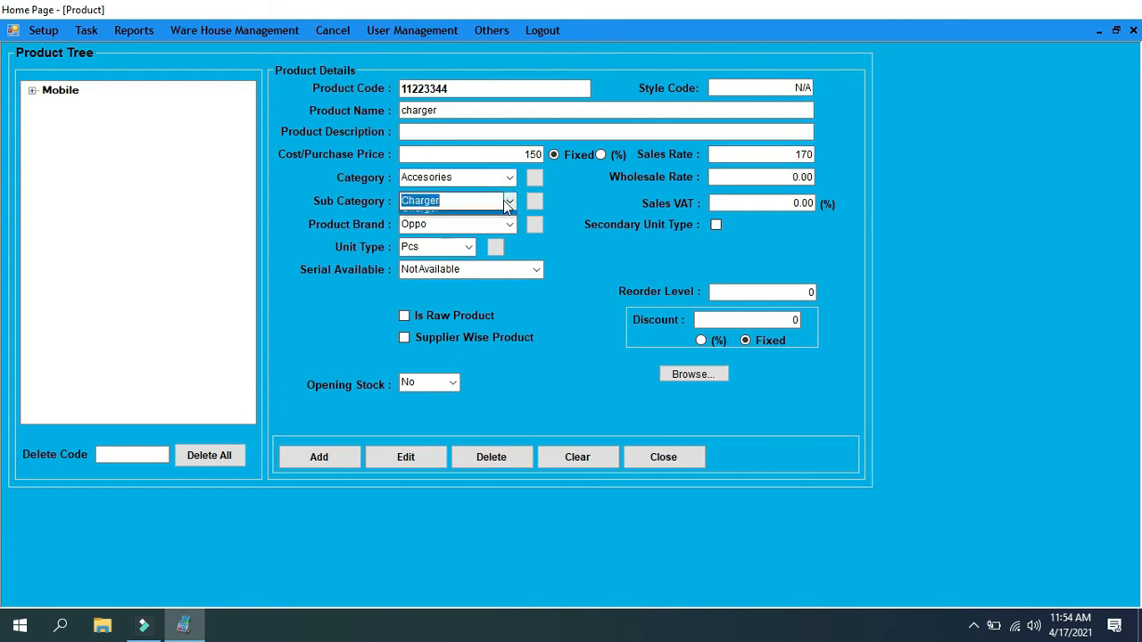
{"action": "left_click", "coordinate": [504, 200]}
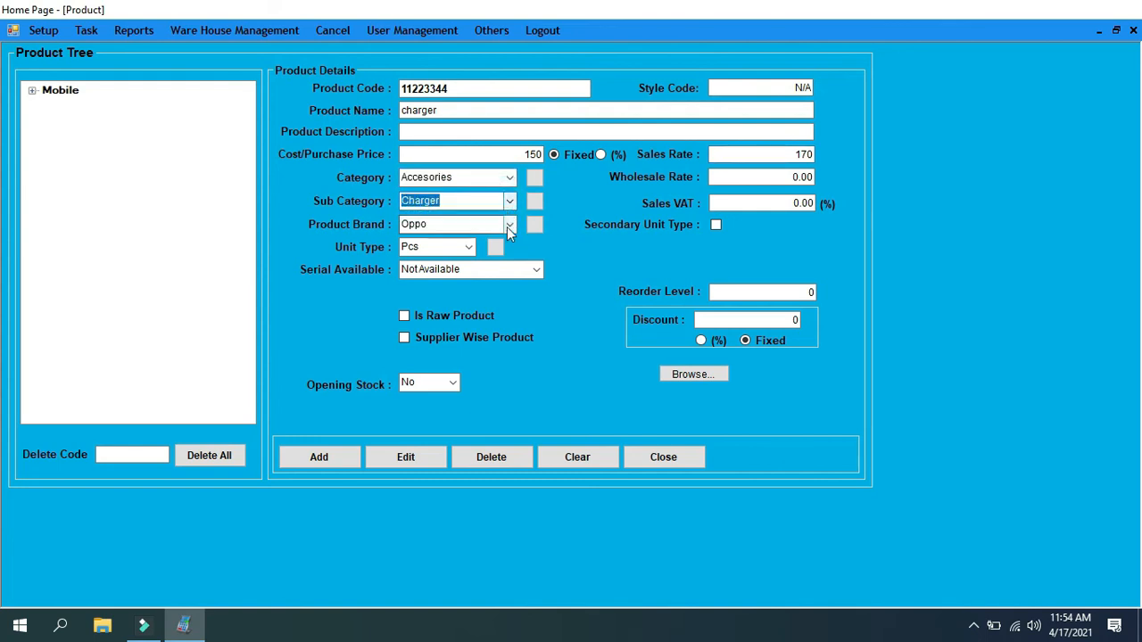
{"action": "left_click", "coordinate": [509, 225]}
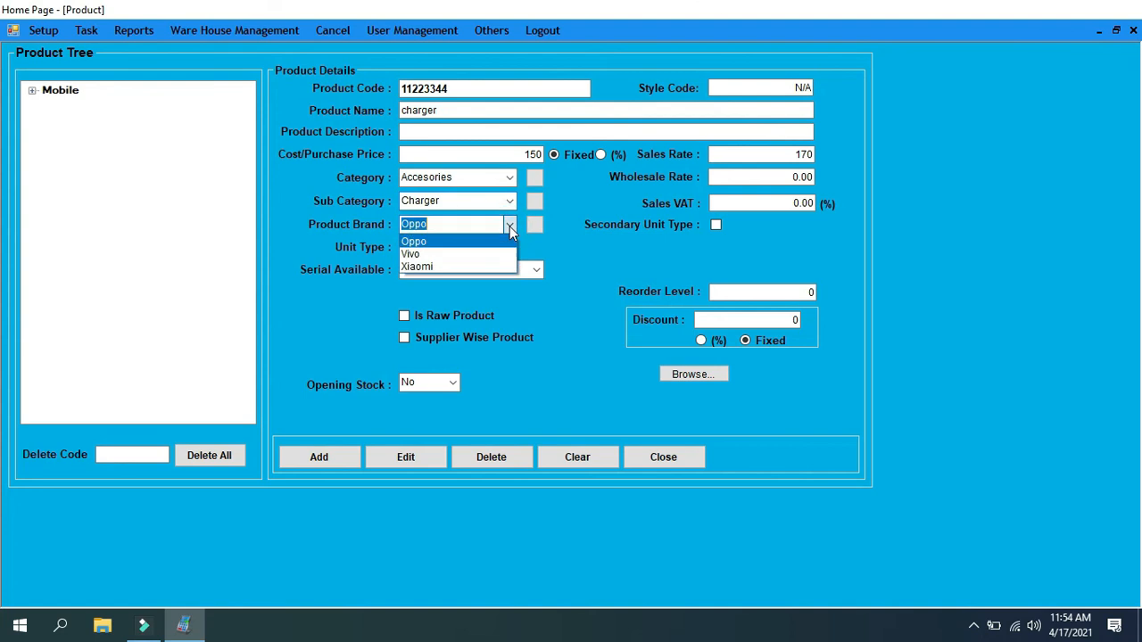
{"action": "left_click", "coordinate": [473, 254]}
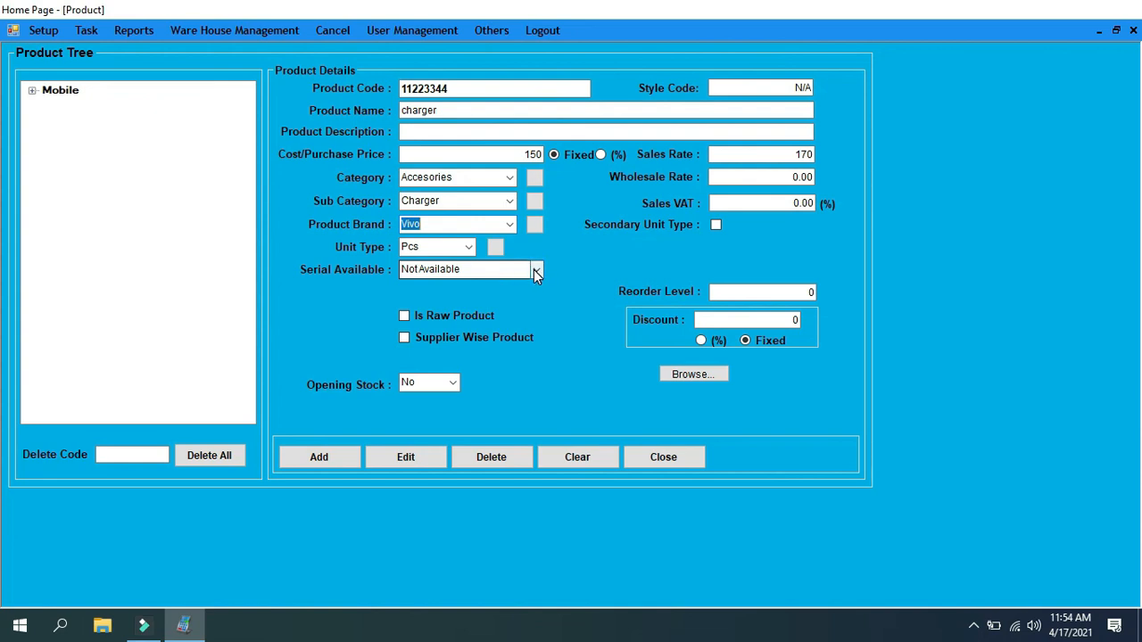
Step: Set the charger's Sales VAT to 7%
{"action": "left_click", "coordinate": [789, 204]}
{"action": "double_click", "coordinate": [790, 204]}
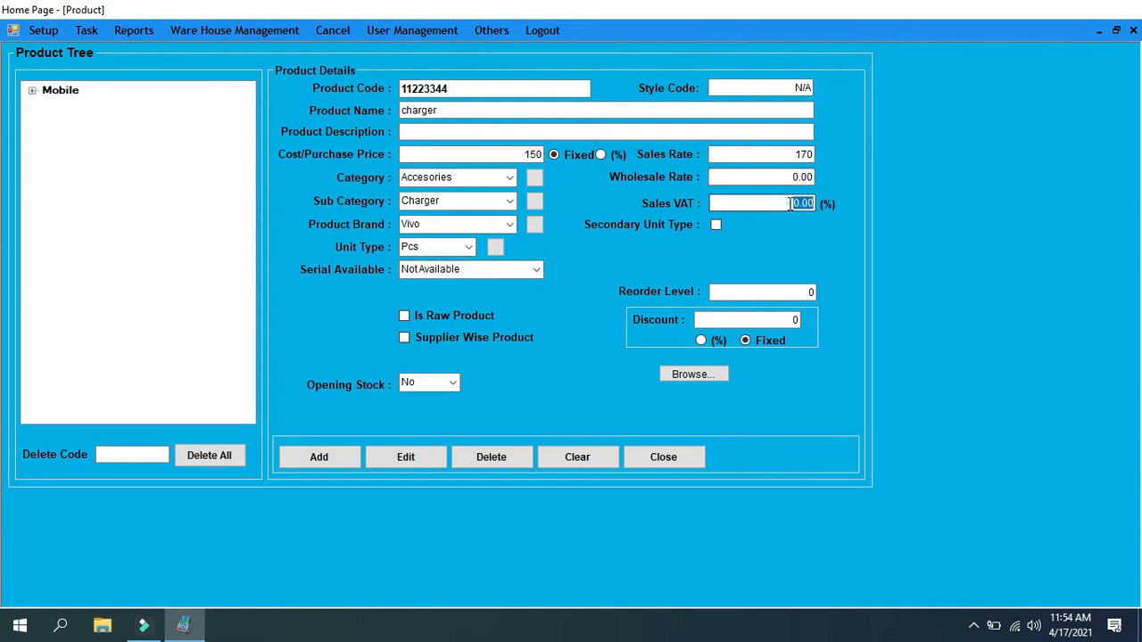
{"action": "type", "text": "7"}
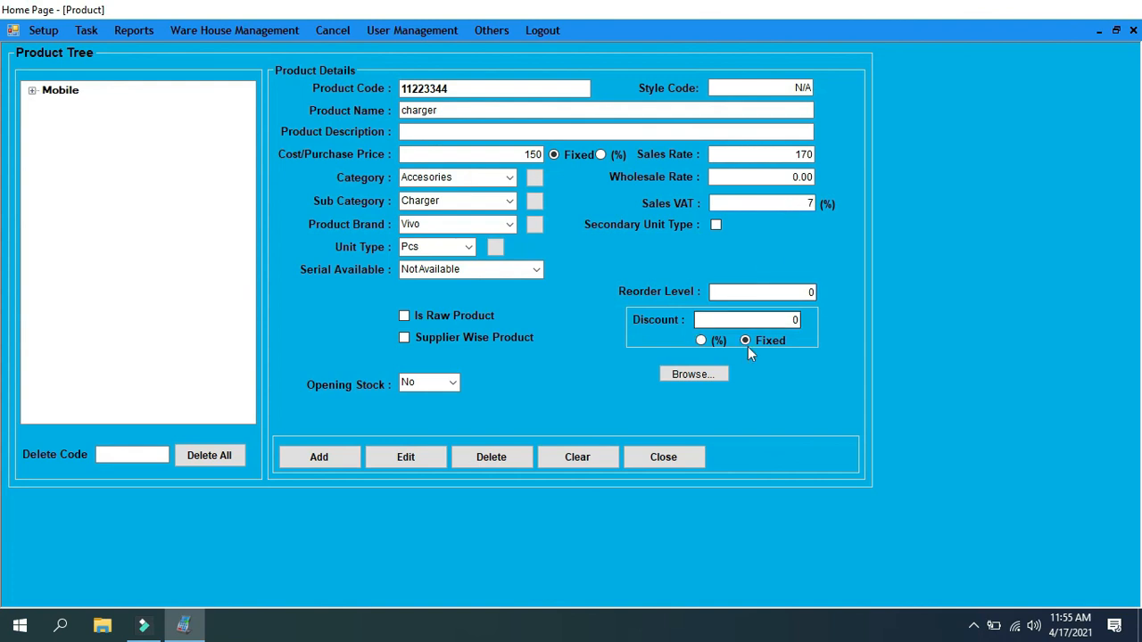
Step: Give the charger a 5 percent discount and add the product, acknowledging the save message
{"action": "left_click", "coordinate": [701, 340]}
{"action": "left_click", "coordinate": [769, 322]}
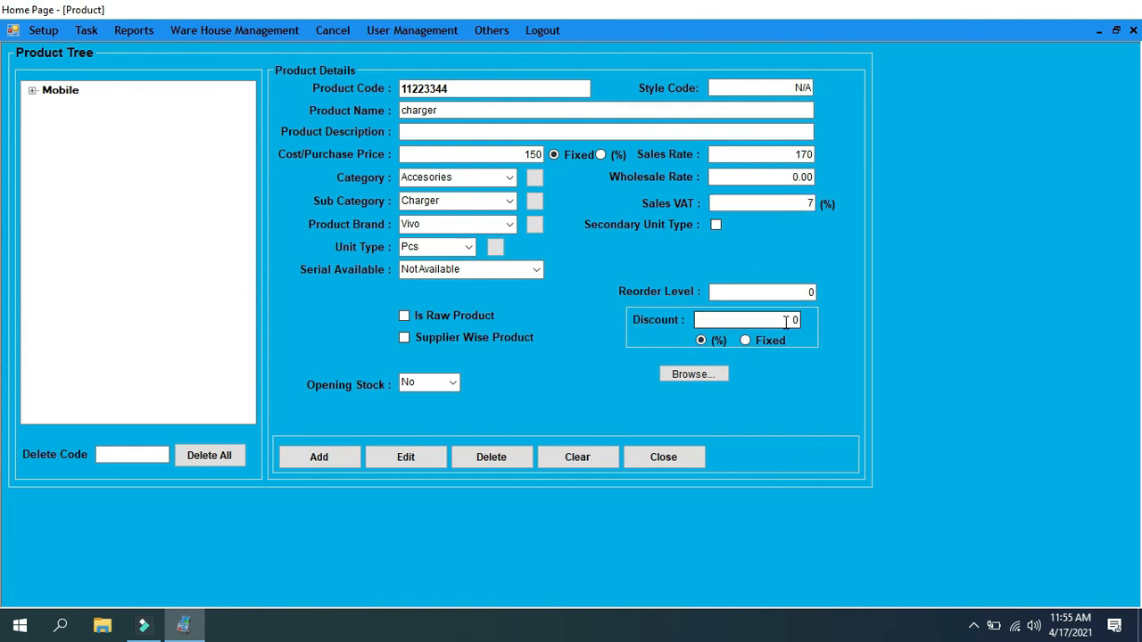
{"action": "double_click", "coordinate": [786, 322]}
{"action": "type", "text": "5"}
{"action": "left_click", "coordinate": [332, 457]}
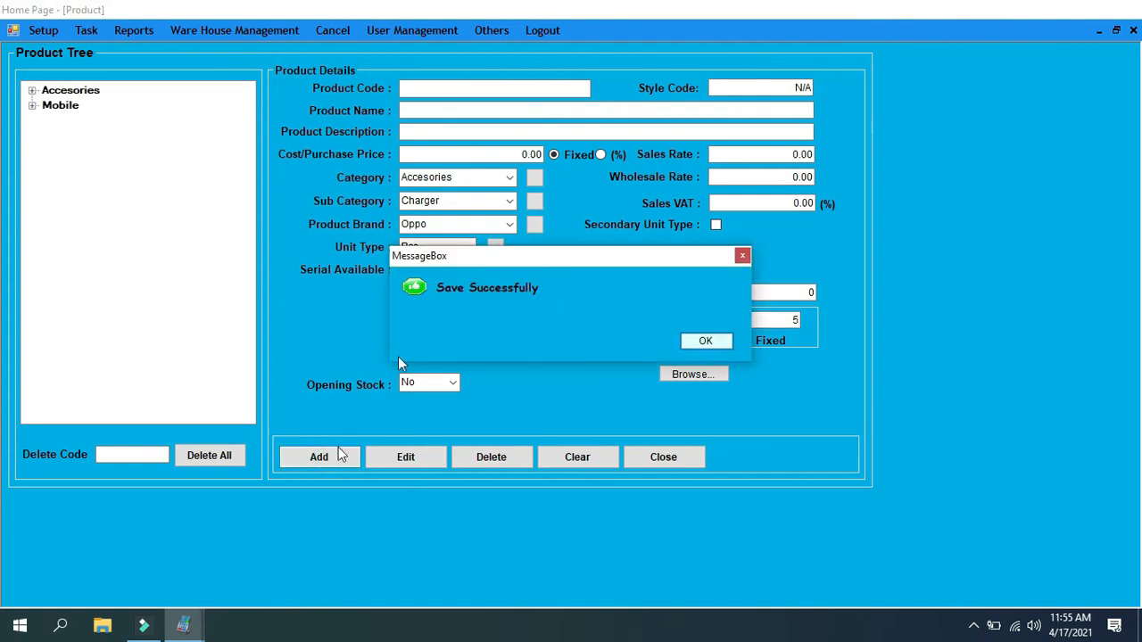
{"action": "left_click", "coordinate": [726, 346]}
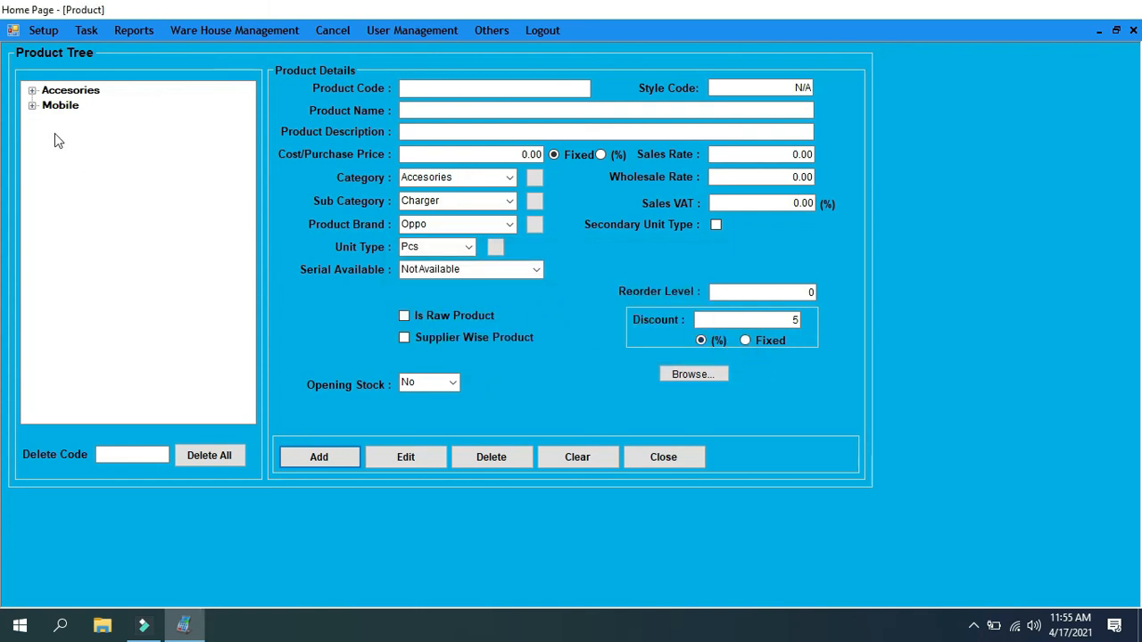
Step: Load the charger from Accesories, Charger, Vivo in the product tree to review its saved details
{"action": "left_click", "coordinate": [32, 91]}
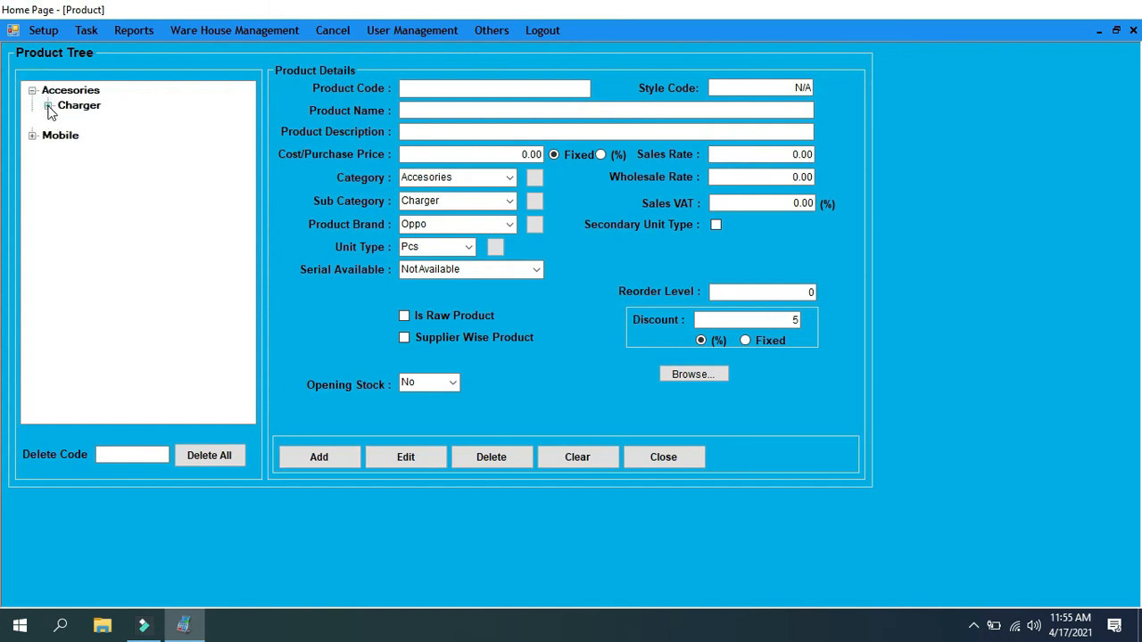
{"action": "left_click", "coordinate": [48, 106]}
{"action": "left_click", "coordinate": [65, 120]}
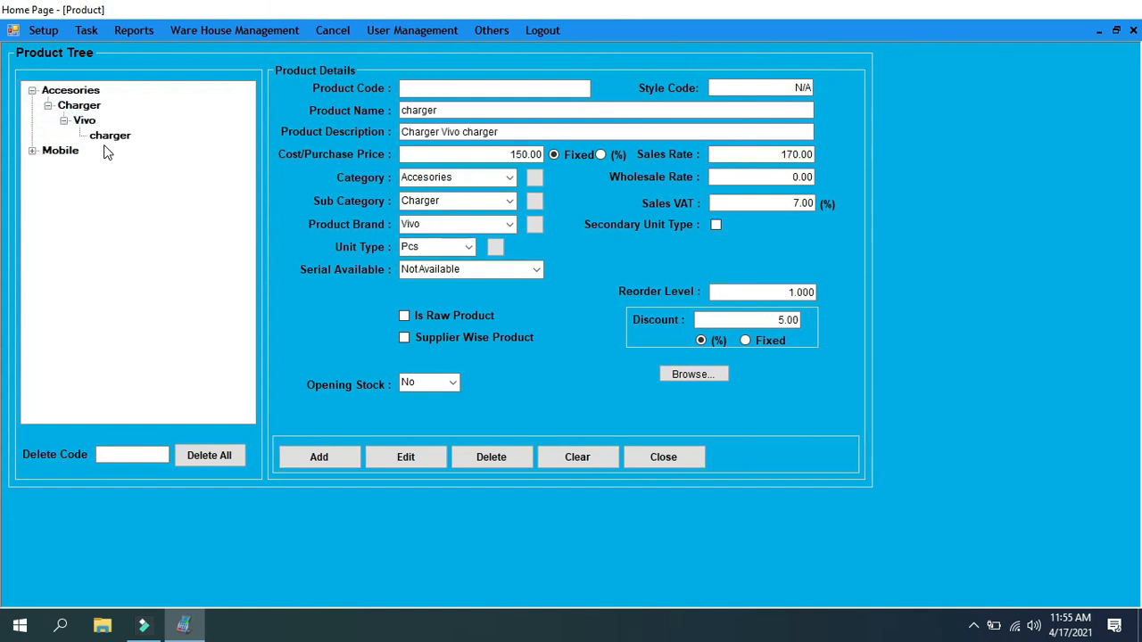
{"action": "left_click", "coordinate": [109, 135]}
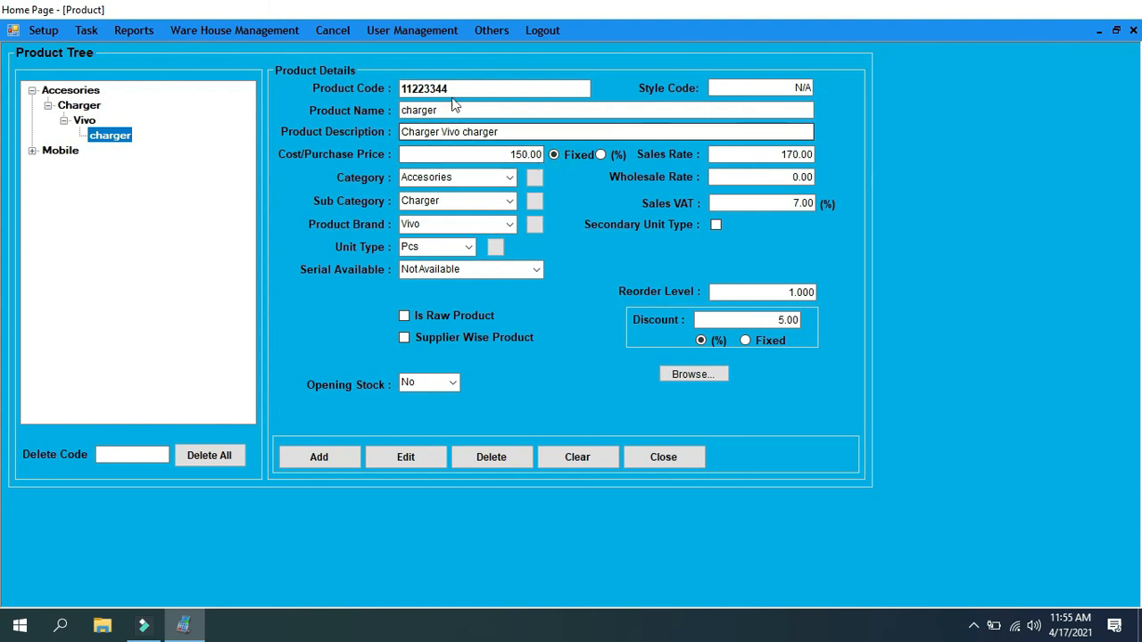
{"action": "left_click_drag", "start_coordinate": [453, 88], "coordinate": [401, 88]}
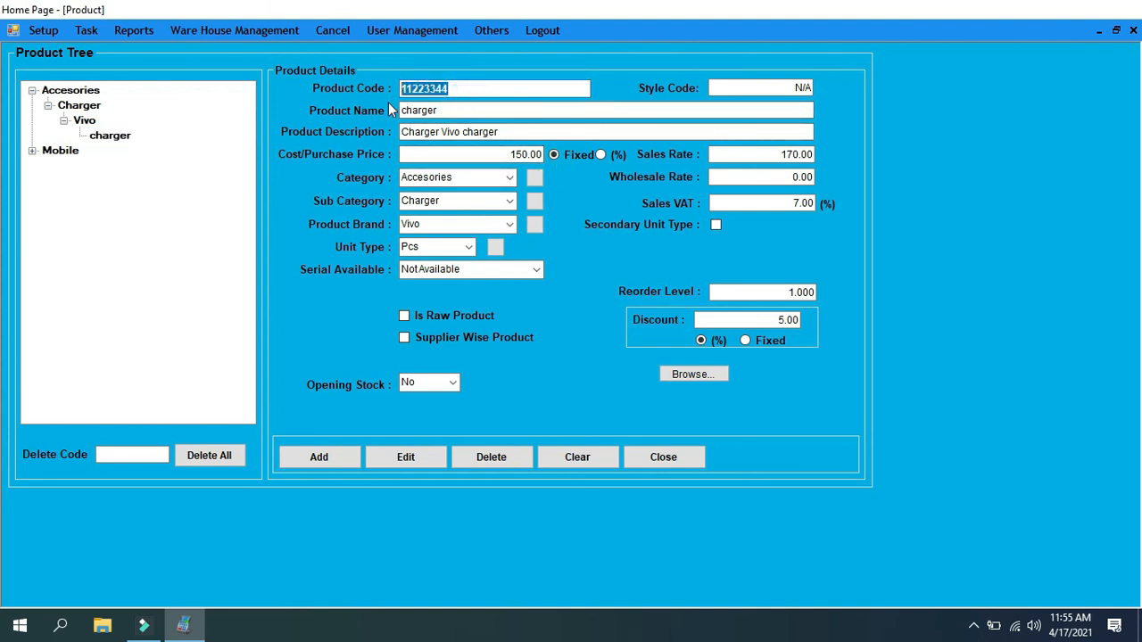
{"action": "left_click", "coordinate": [455, 88]}
{"action": "left_click", "coordinate": [784, 88]}
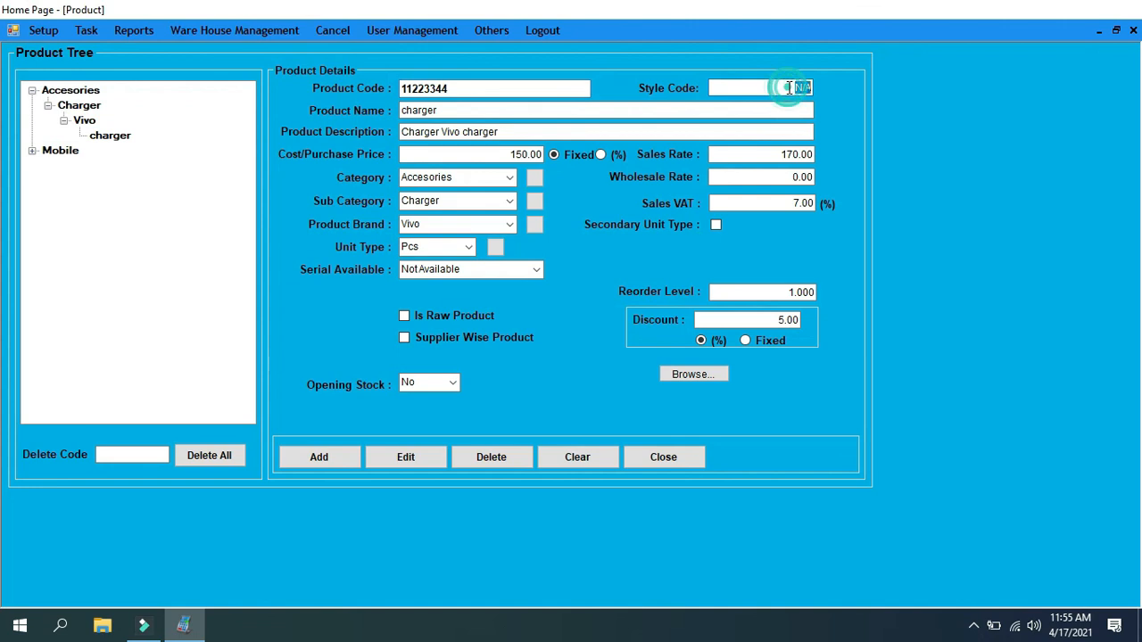
{"action": "left_click", "coordinate": [450, 89]}
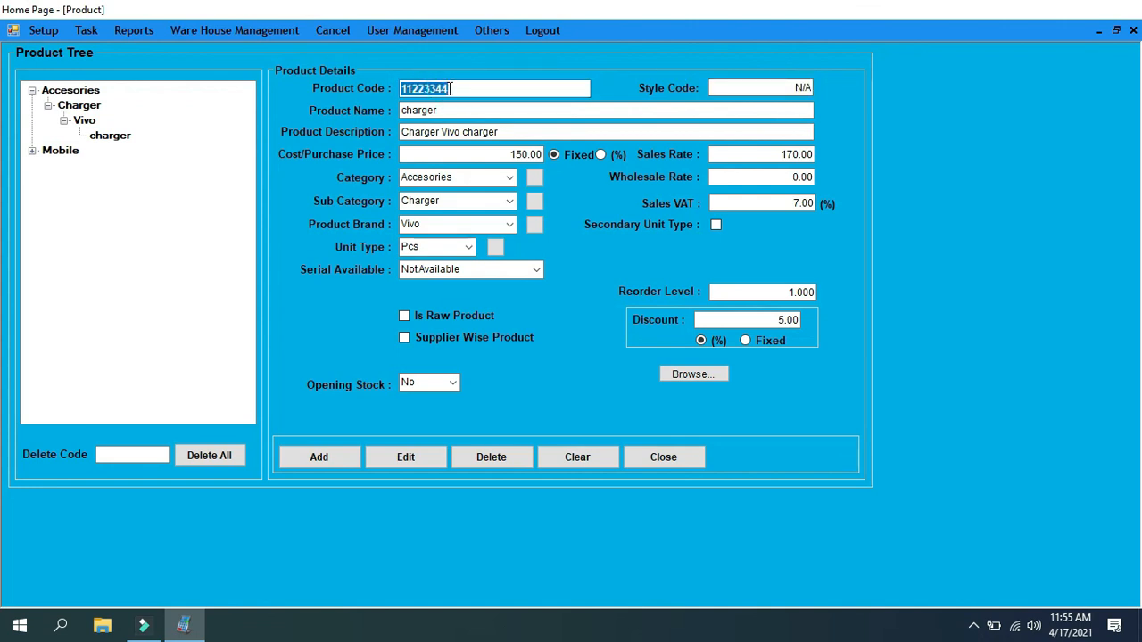
{"action": "left_click", "coordinate": [790, 87]}
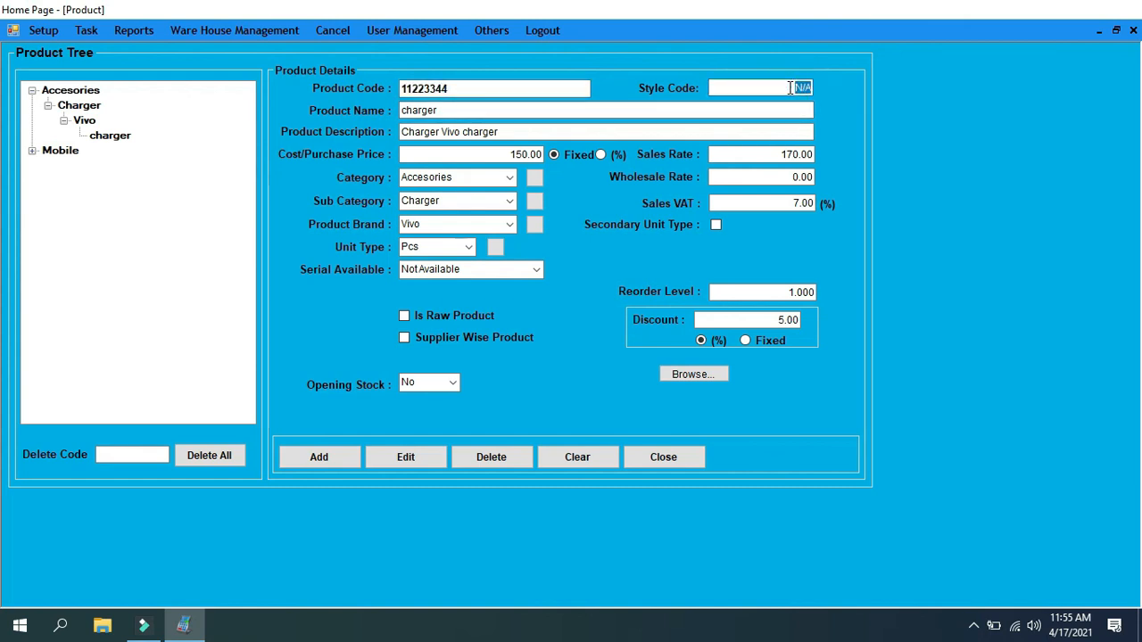
Step: Enable opening stock for the charger with a quantity of 10, and close the product form without saving
{"action": "key", "text": "Tab"}
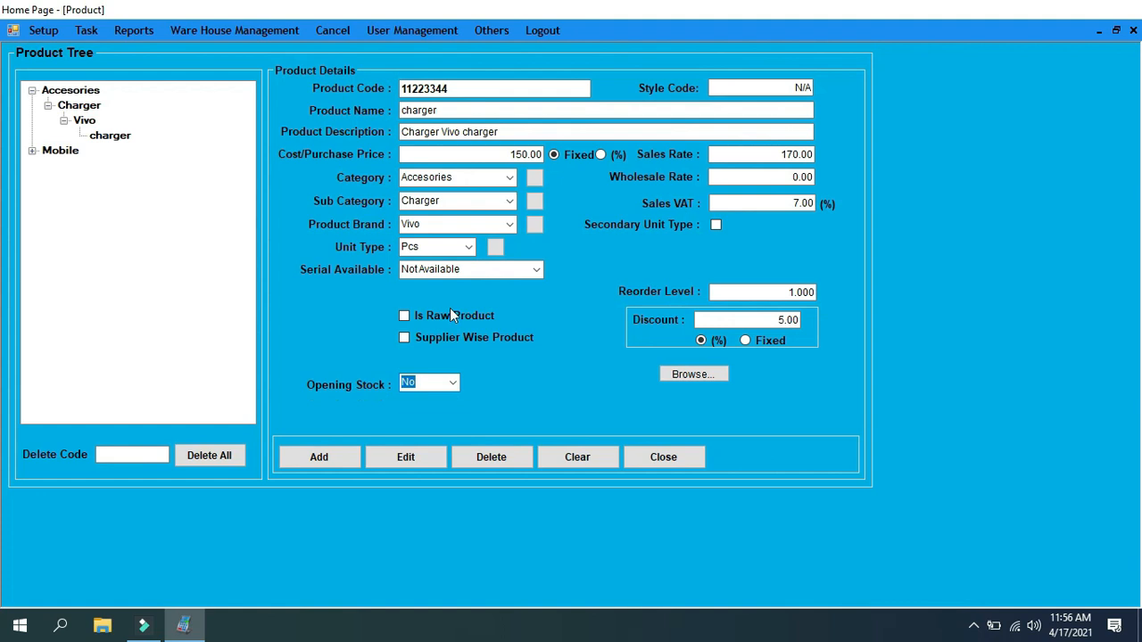
{"action": "left_click", "coordinate": [454, 384]}
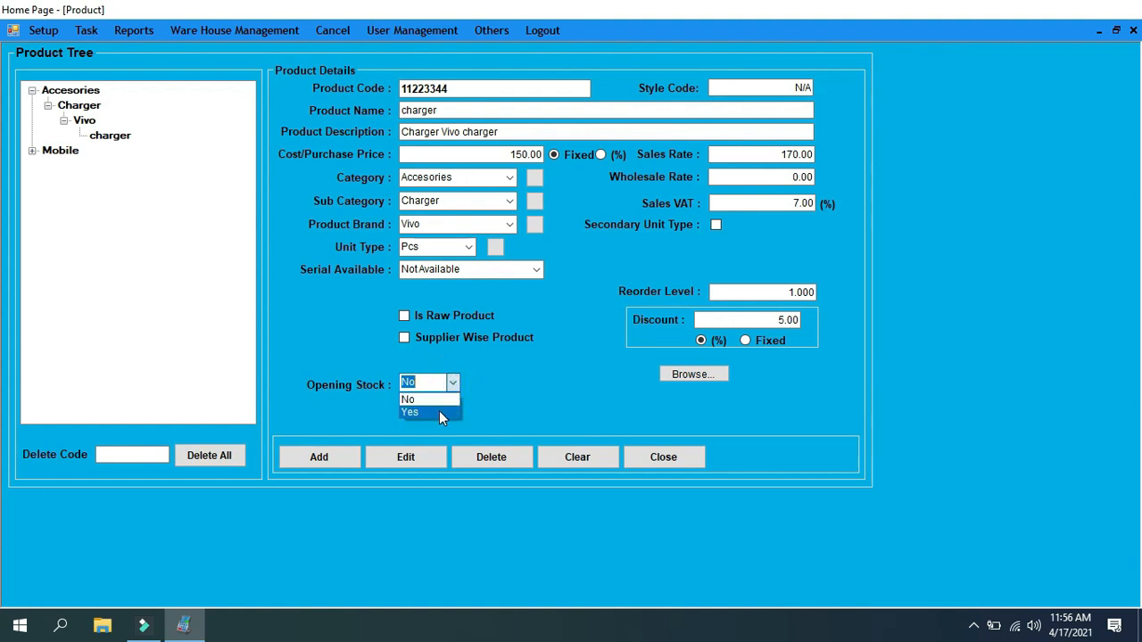
{"action": "left_click", "coordinate": [439, 410]}
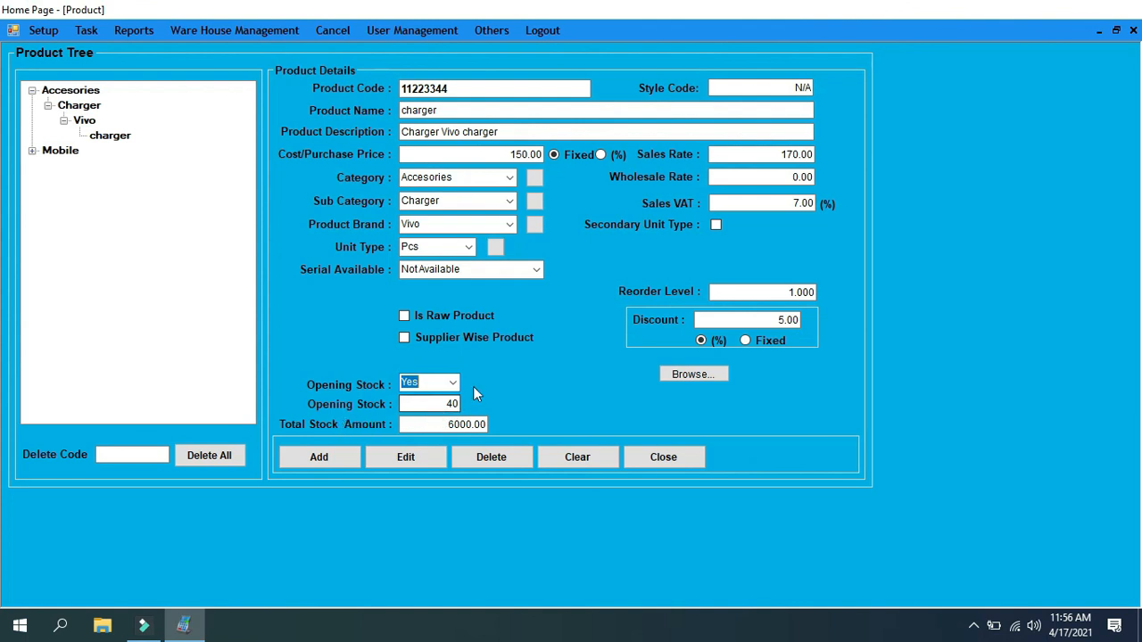
{"action": "double_click", "coordinate": [449, 404]}
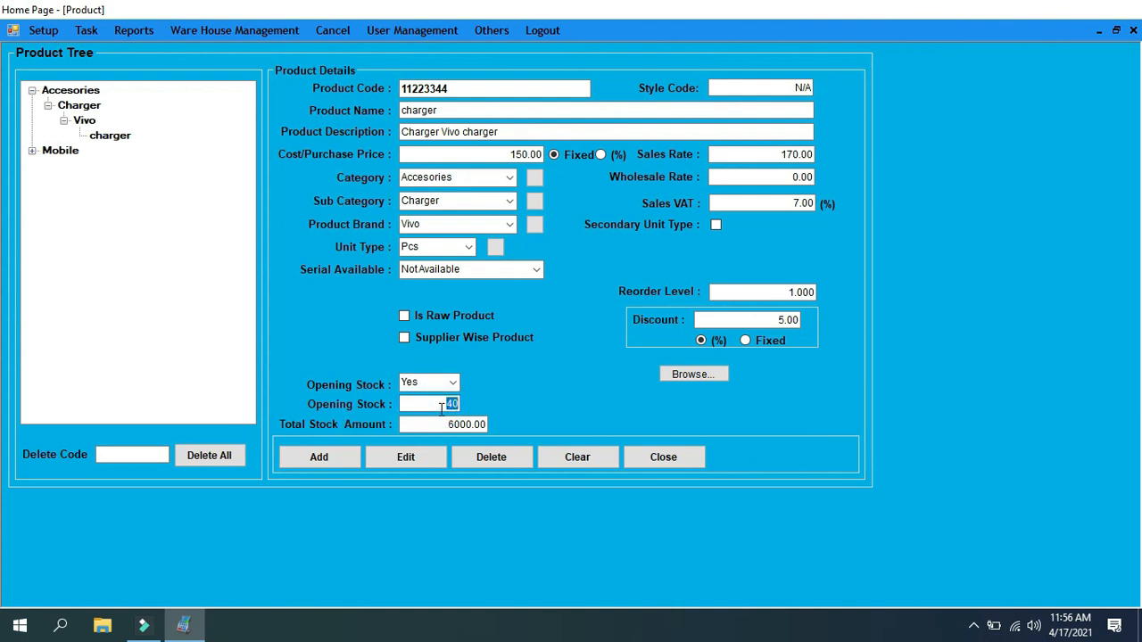
{"action": "type", "text": "10"}
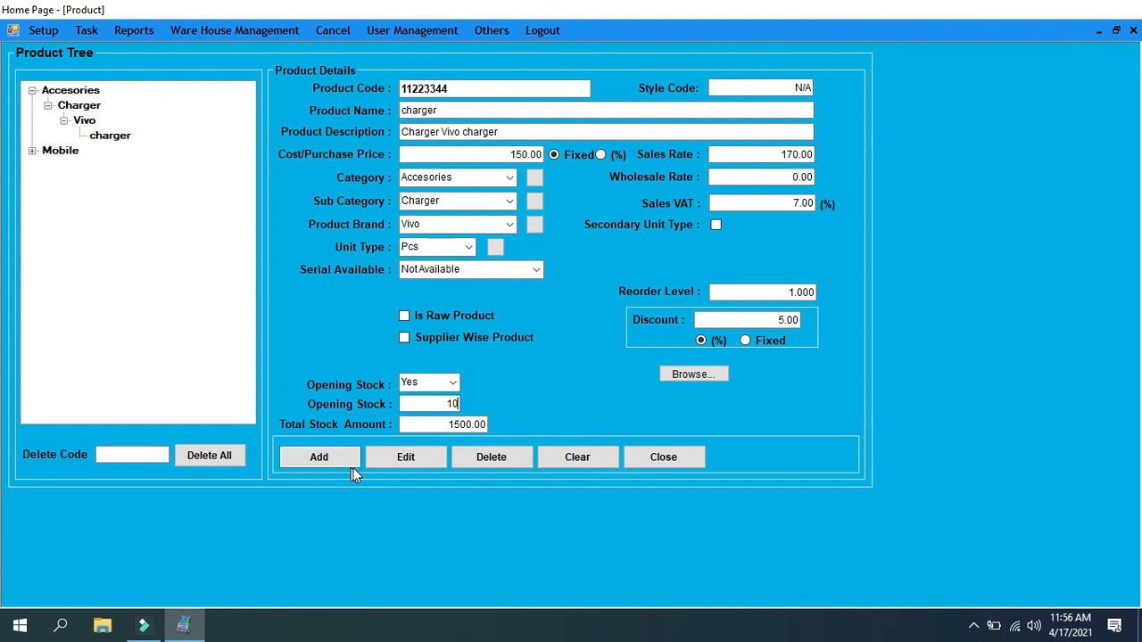
{"action": "left_click", "coordinate": [656, 457]}
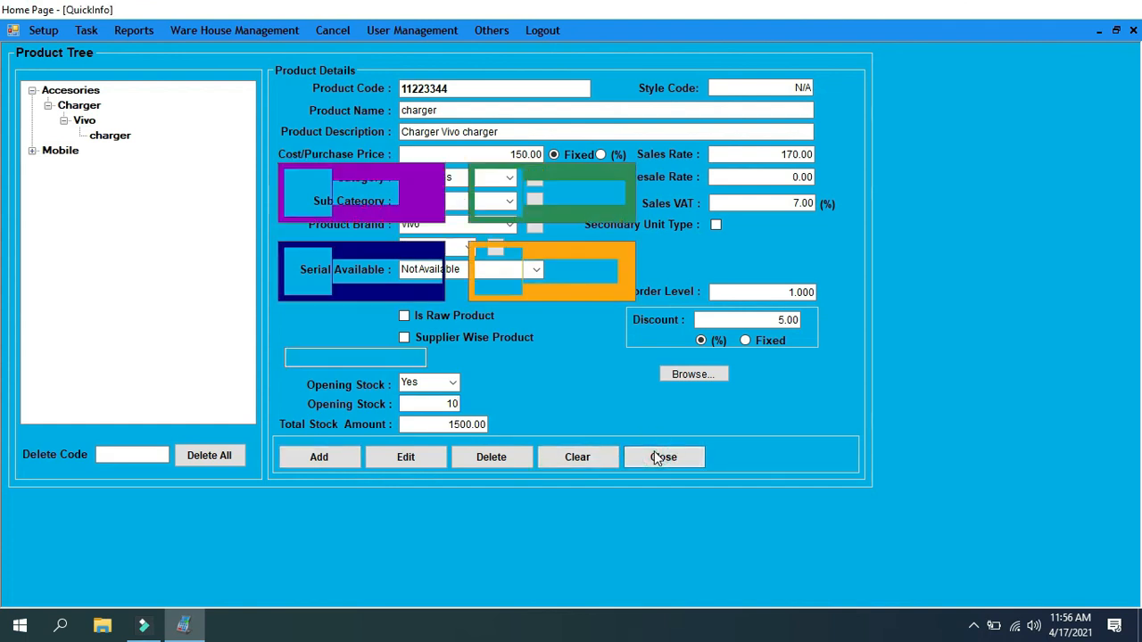